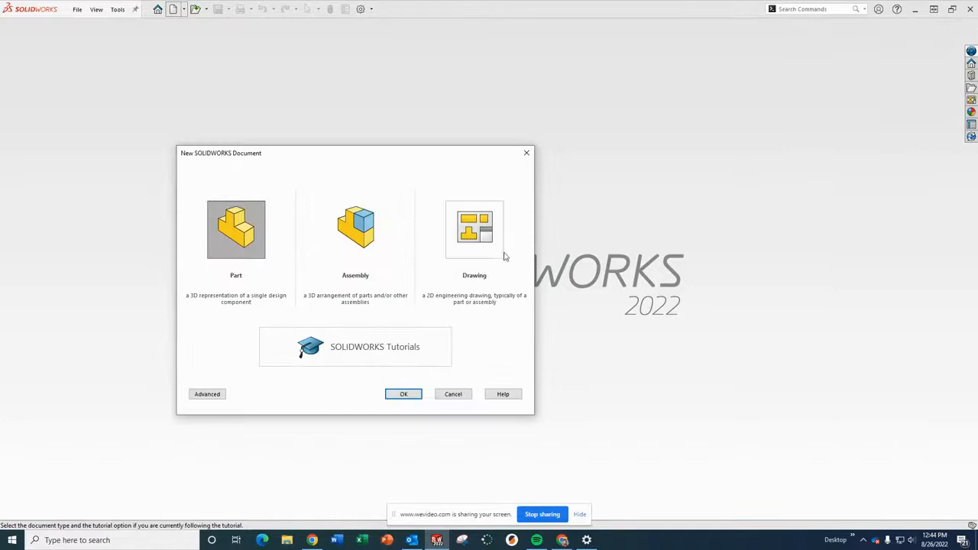
Create a new drawing document using the _EHS-A0-LANDSCAPE-IN sheet format.
{"action": "left_click", "coordinate": [464, 234]}
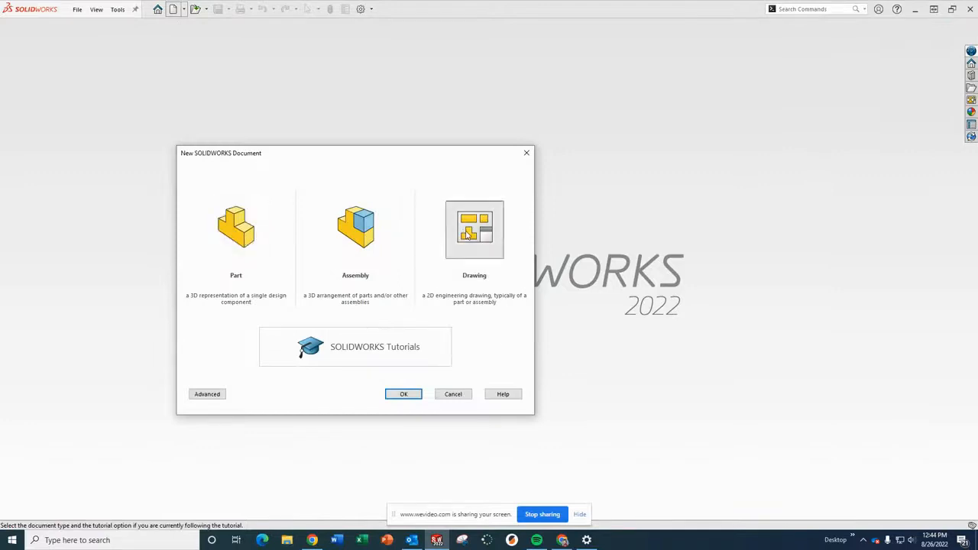
{"action": "left_click", "coordinate": [402, 394]}
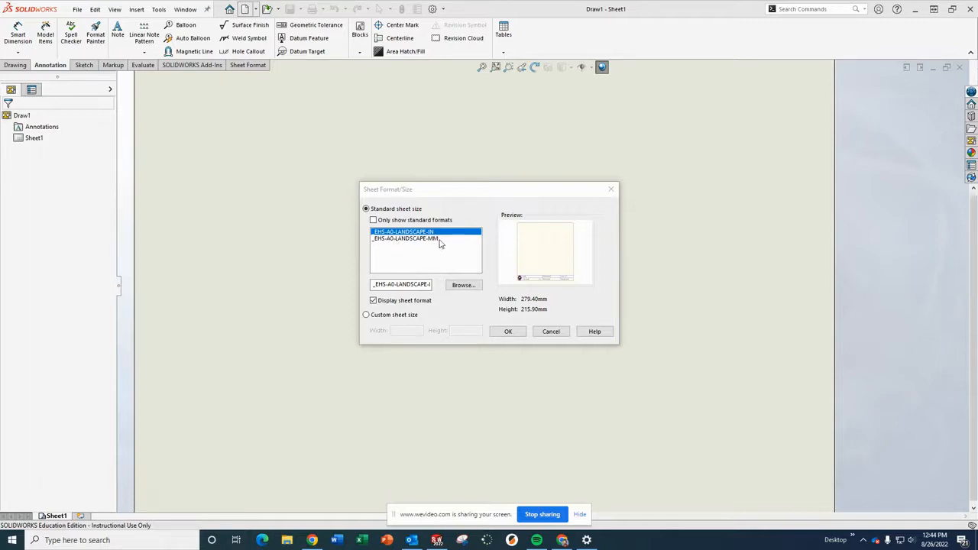
{"action": "left_click", "coordinate": [507, 332]}
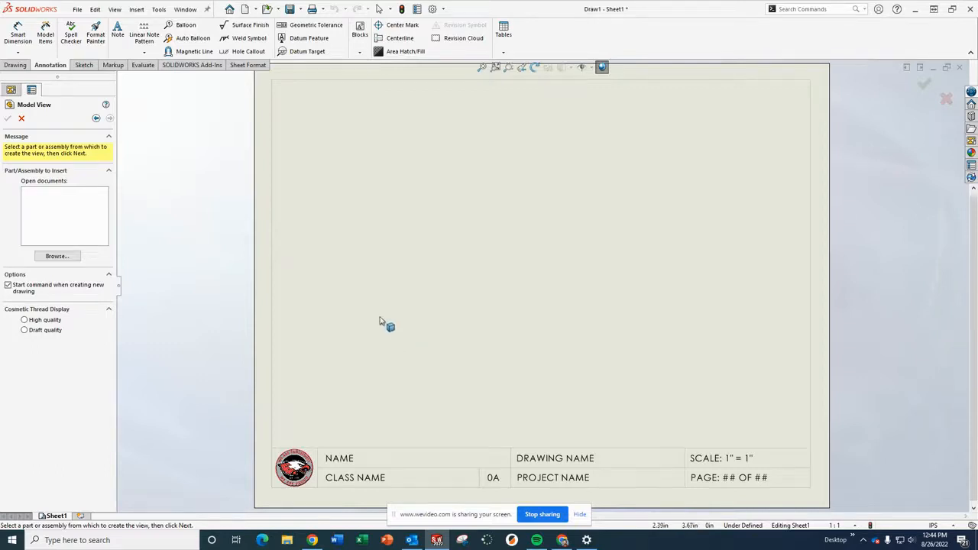
Browse to the Linkage_Assembly folder and load the Linkage_Base part for a model view.
{"action": "left_click", "coordinate": [61, 260]}
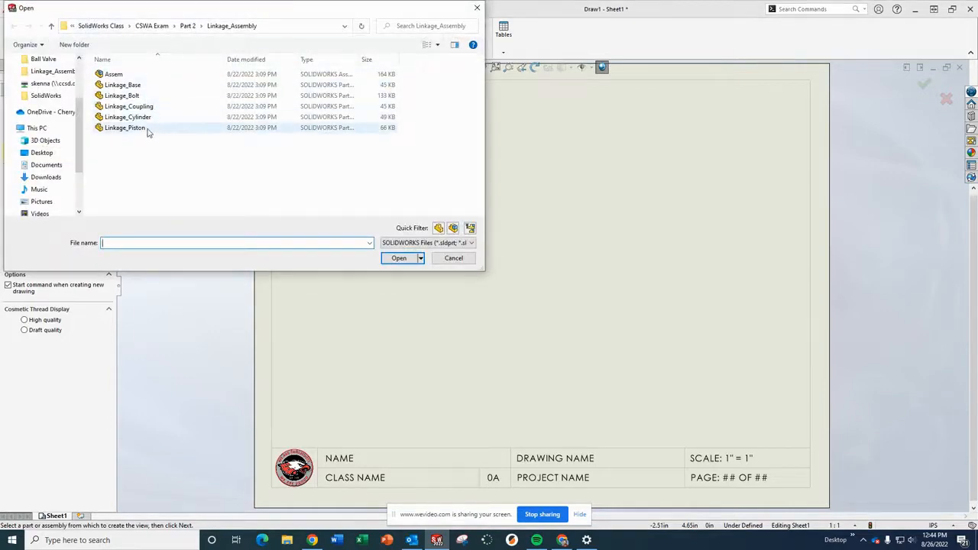
{"action": "left_click", "coordinate": [128, 86]}
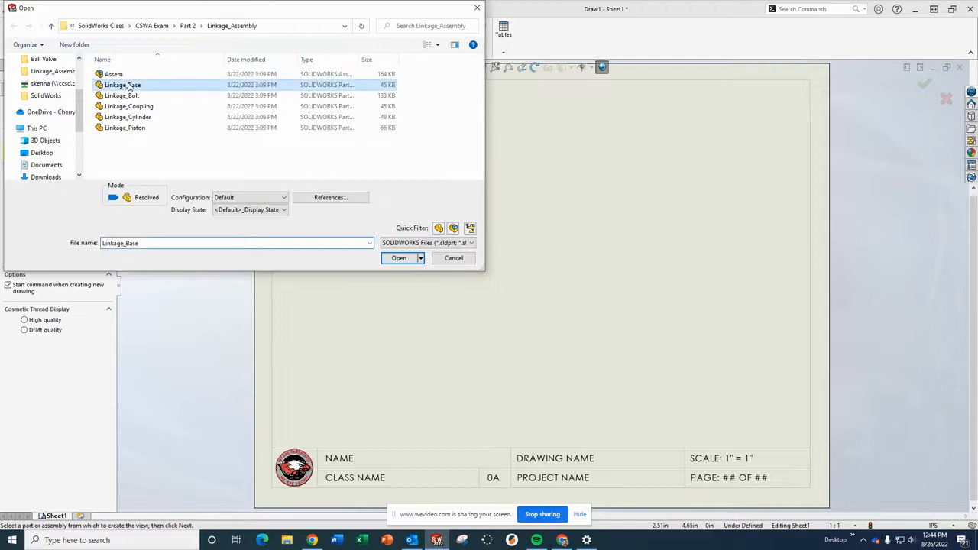
{"action": "left_click", "coordinate": [399, 259]}
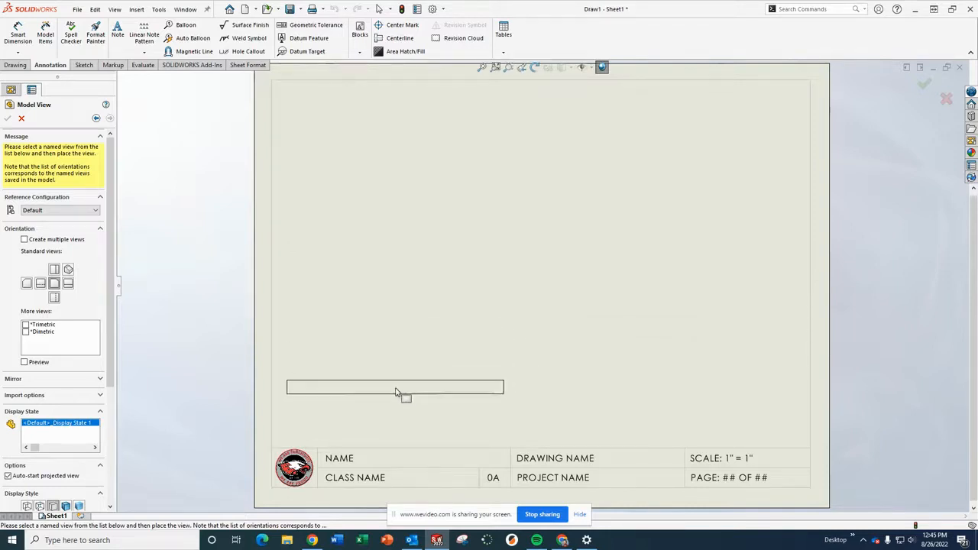
Place the front view near the sheet's lower edge, then project top, right and isometric views and confirm.
{"action": "left_click", "coordinate": [403, 393]}
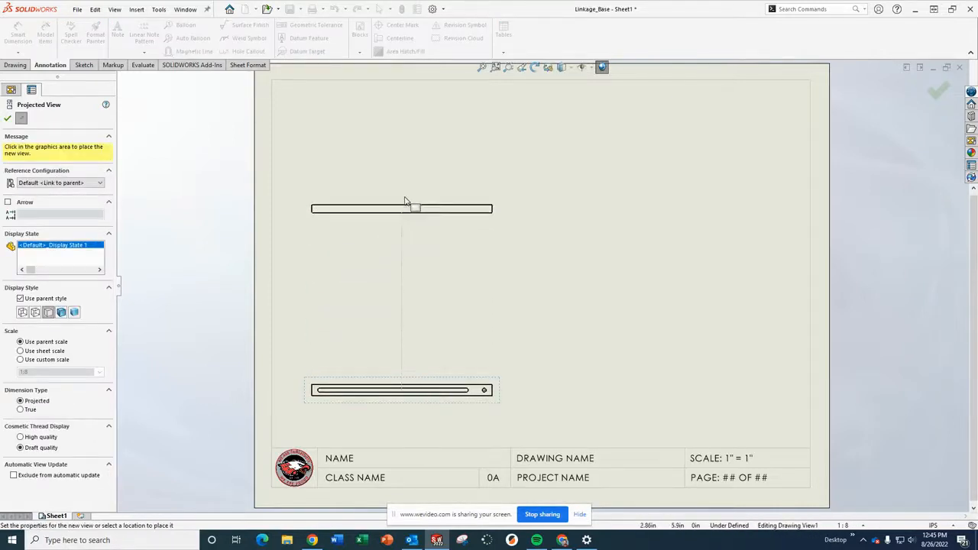
{"action": "left_click", "coordinate": [405, 145]}
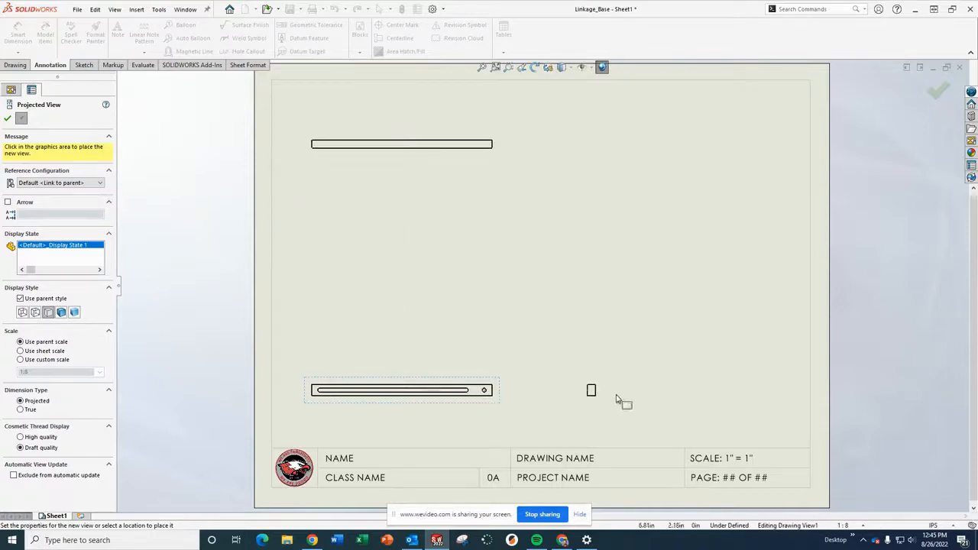
{"action": "left_click", "coordinate": [702, 399]}
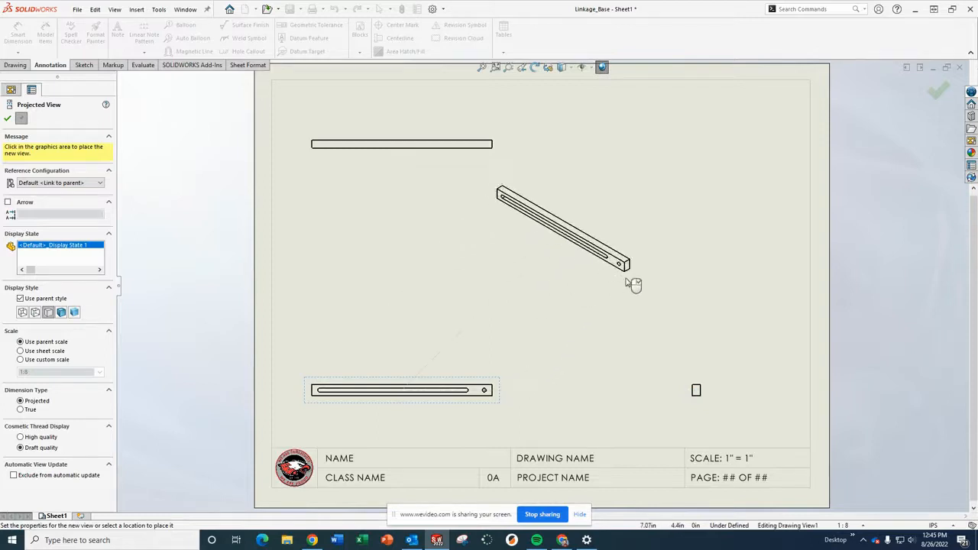
{"action": "left_click", "coordinate": [643, 263]}
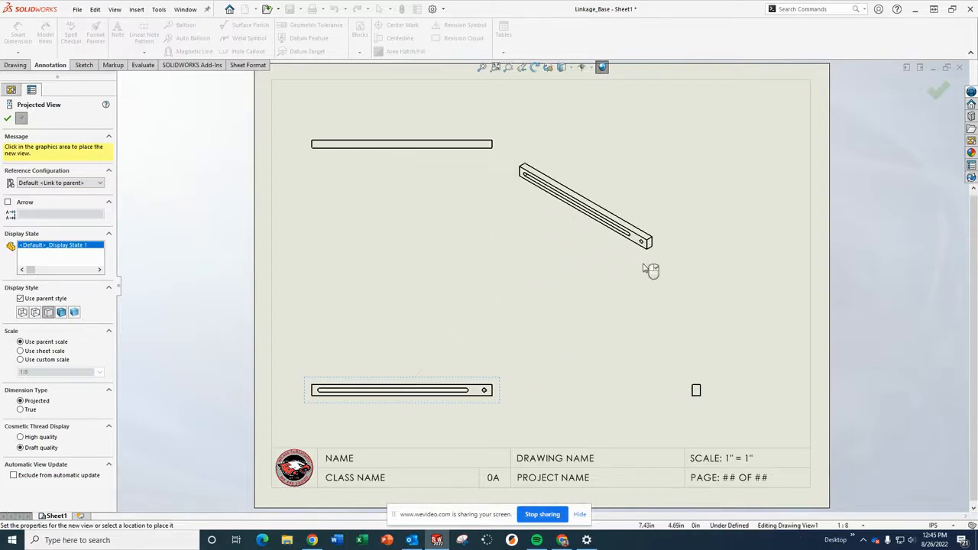
{"action": "left_click", "coordinate": [7, 120]}
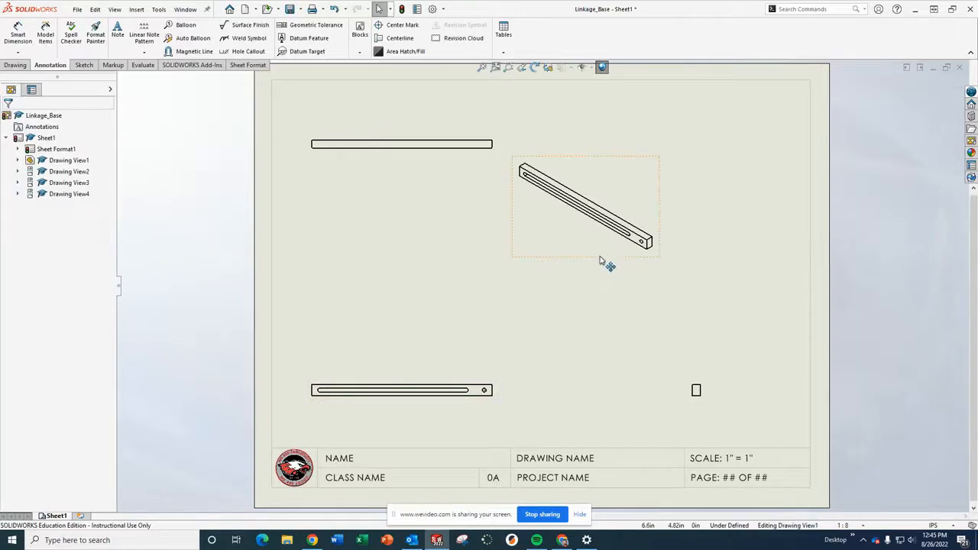
Move the isometric view into the sheet's upper-right corner.
{"action": "mouse_move", "coordinate": [603, 264]}
{"action": "left_mouse_down"}
{"action": "mouse_move", "coordinate": [686, 258]}
{"action": "mouse_move", "coordinate": [723, 224]}
{"action": "left_mouse_up"}
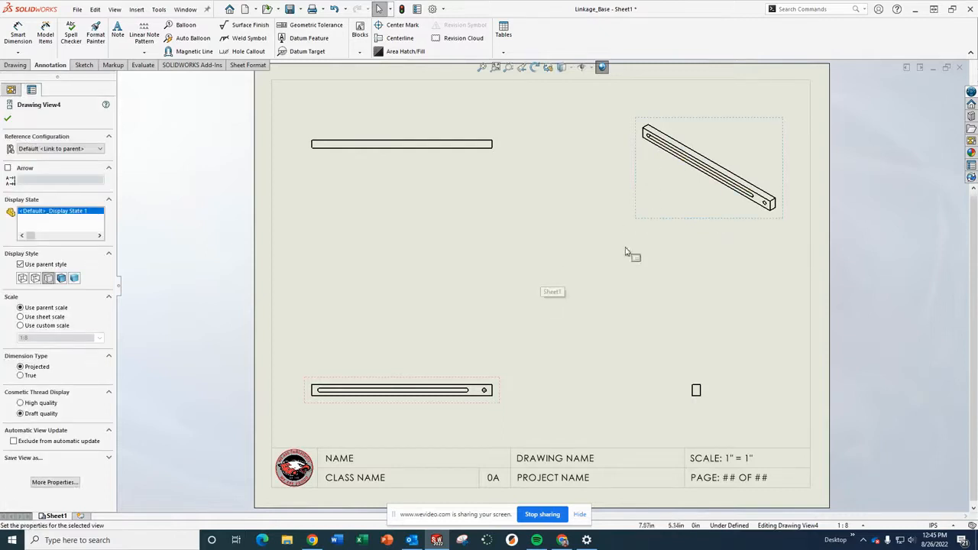
{"action": "left_click_drag", "start_coordinate": [673, 225], "coordinate": [687, 200]}
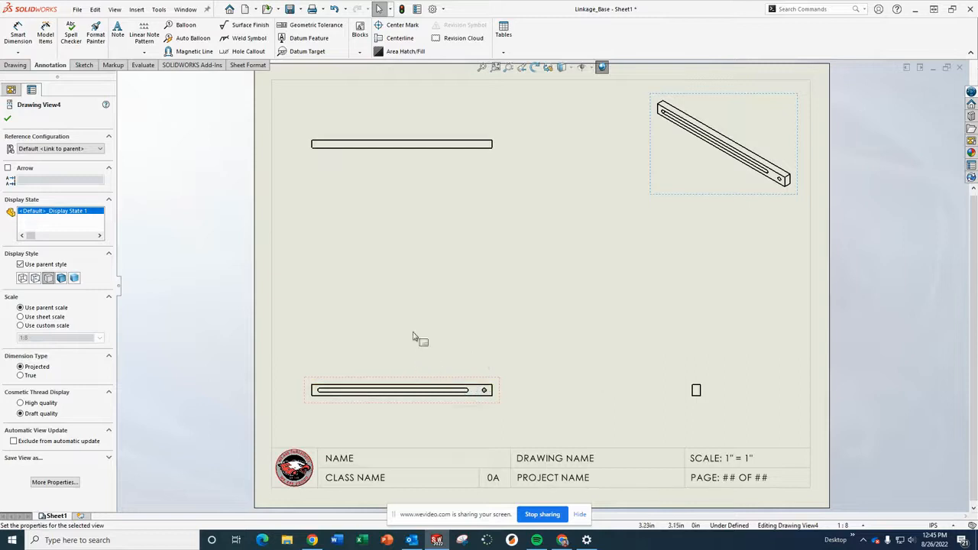
Set the front view to a custom scale of 1:4.
{"action": "left_click", "coordinate": [482, 383]}
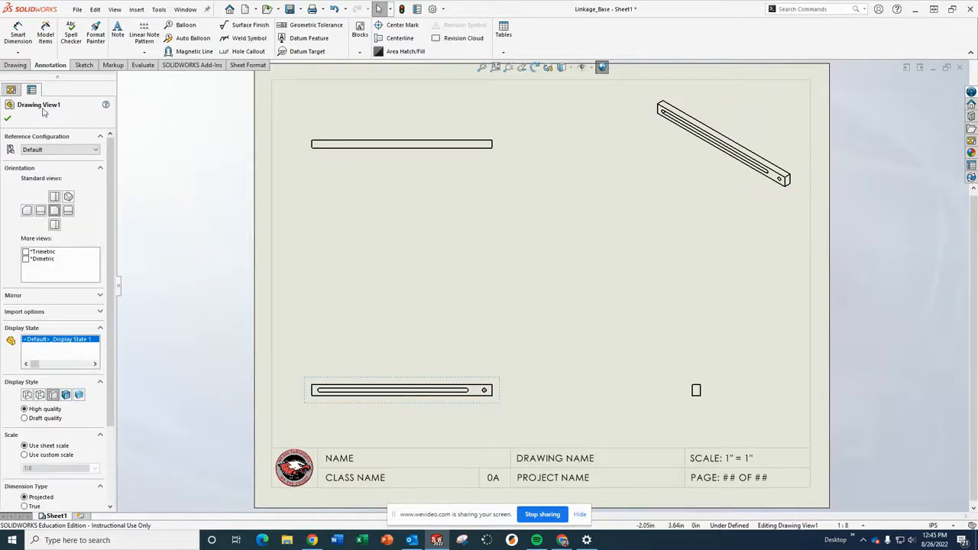
{"action": "left_click", "coordinate": [34, 457]}
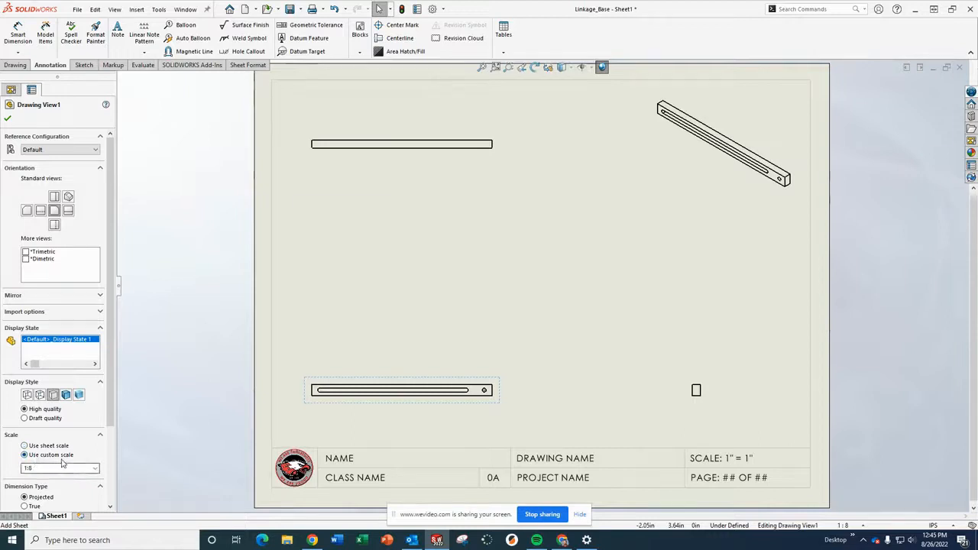
{"action": "left_click", "coordinate": [92, 472]}
{"action": "left_click", "coordinate": [94, 468]}
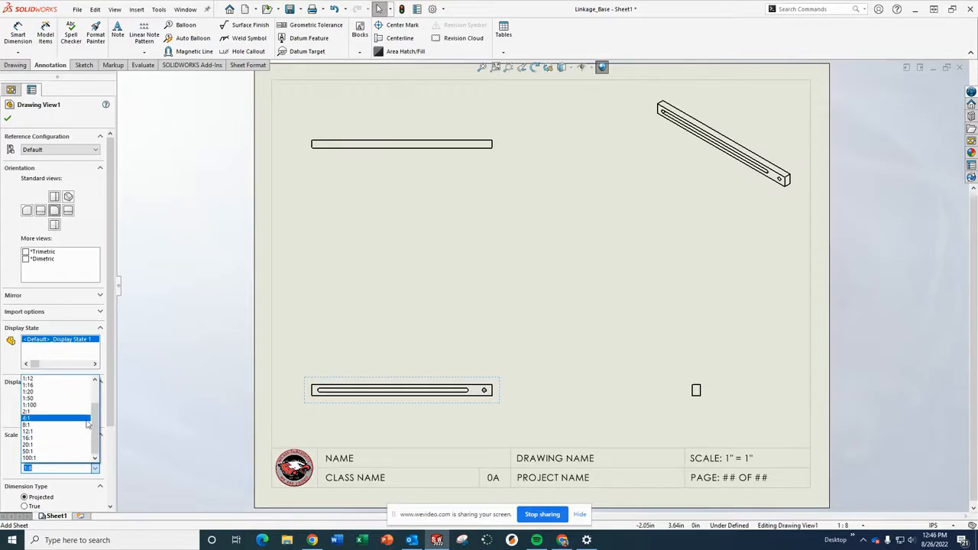
{"action": "left_click_drag", "start_coordinate": [98, 422], "coordinate": [99, 407]}
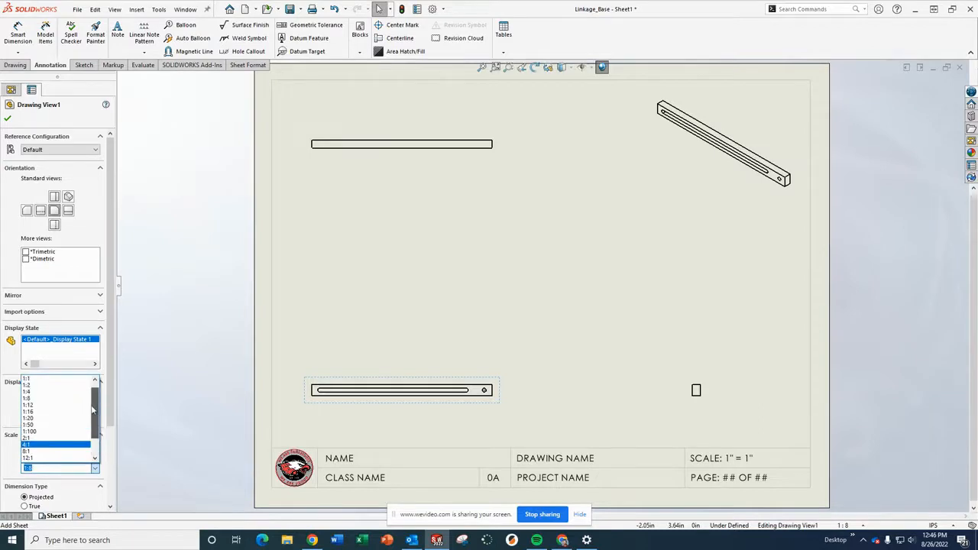
{"action": "left_click", "coordinate": [31, 391]}
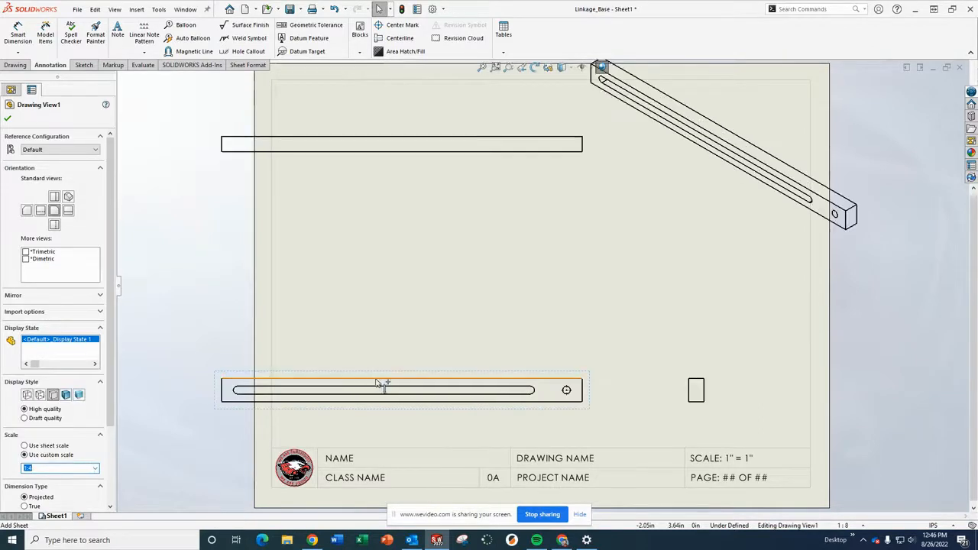
Reposition the front, right and top views so they fit within the sheet border.
{"action": "left_click_drag", "start_coordinate": [454, 415], "coordinate": [519, 414]}
{"action": "mouse_move", "coordinate": [702, 411]}
{"action": "left_mouse_down"}
{"action": "mouse_move", "coordinate": [769, 413]}
{"action": "mouse_move", "coordinate": [763, 399]}
{"action": "left_mouse_up"}
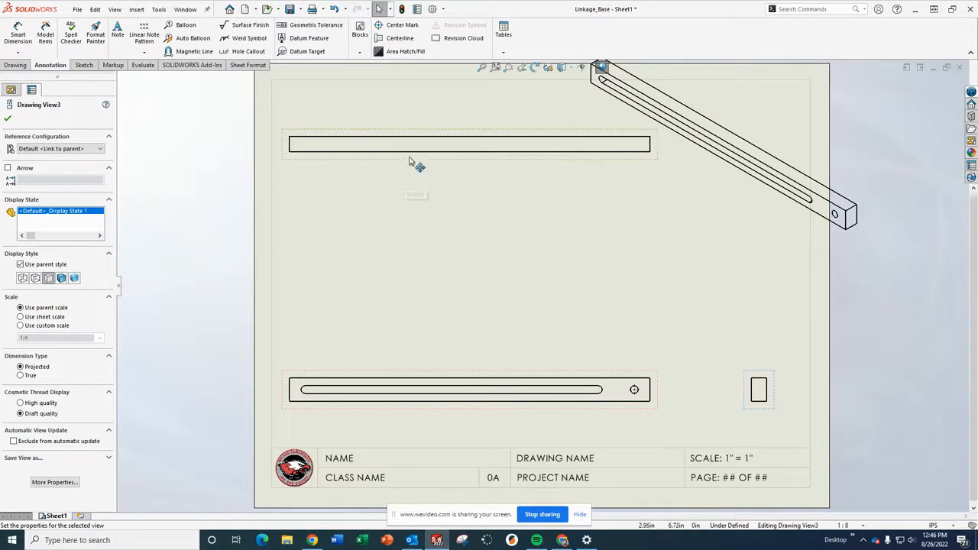
{"action": "left_click_drag", "start_coordinate": [420, 376], "coordinate": [415, 372]}
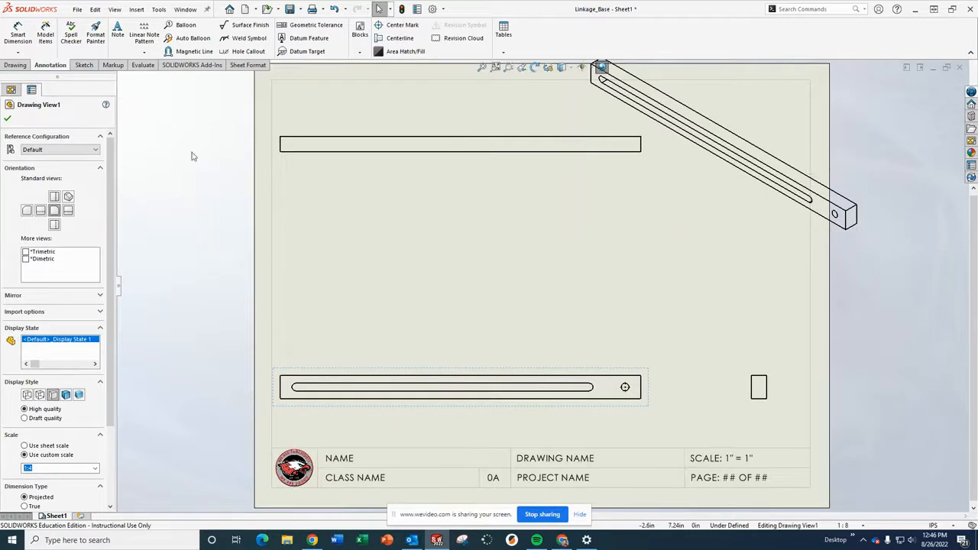
Display the isometric view as Shaded With Edges and set its custom scale to 1:8.
{"action": "left_click", "coordinate": [723, 239]}
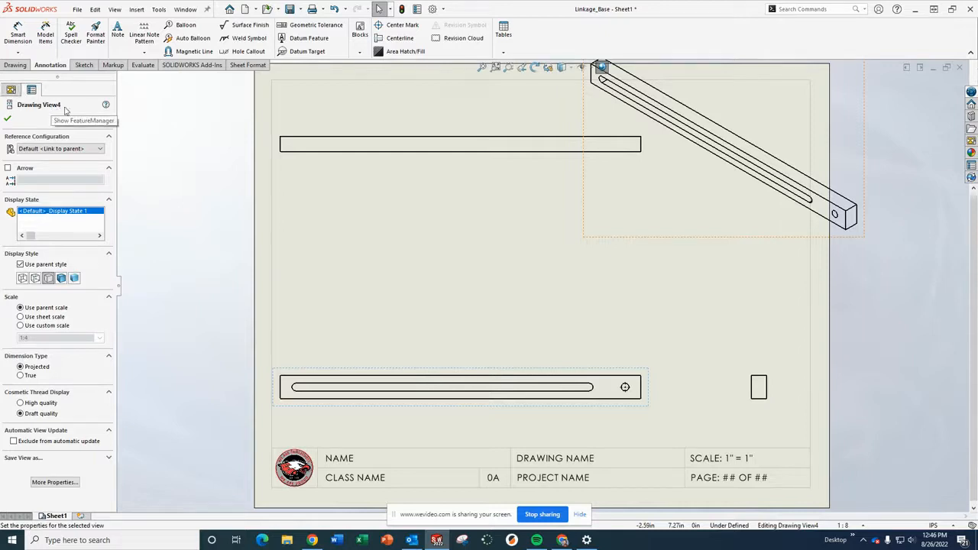
{"action": "left_click", "coordinate": [62, 279]}
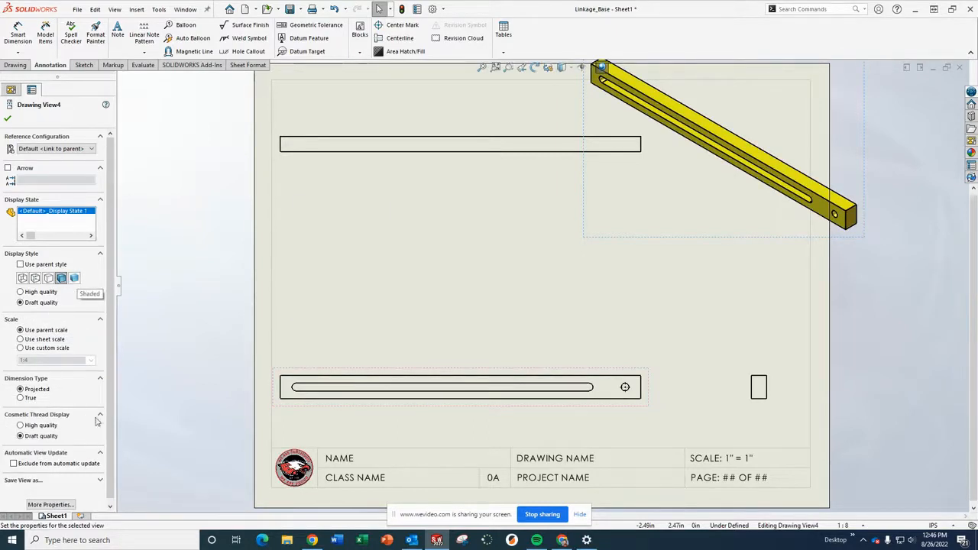
{"action": "left_click", "coordinate": [44, 351]}
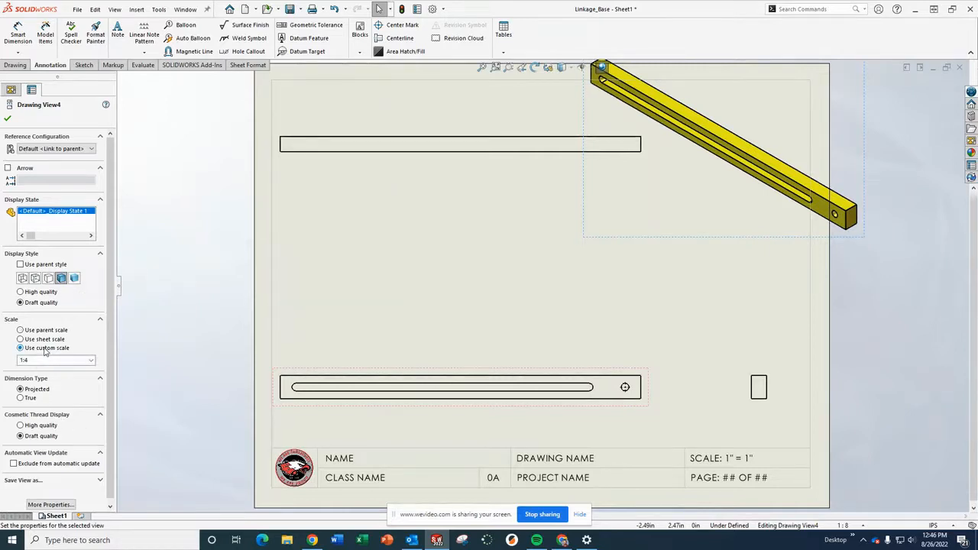
{"action": "left_click", "coordinate": [91, 361]}
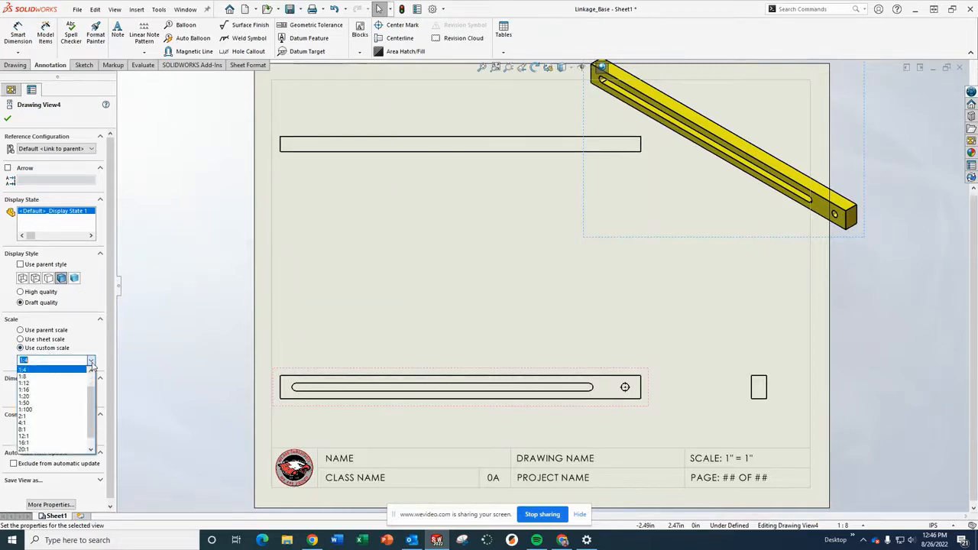
{"action": "left_click", "coordinate": [26, 377]}
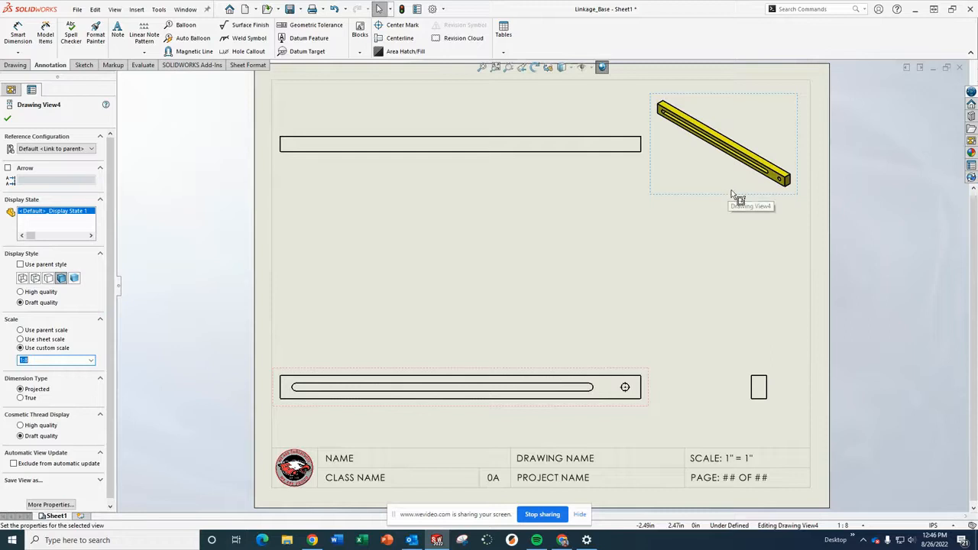
Move the isometric view into the sheet's upper-right corner and deselect it.
{"action": "left_click_drag", "start_coordinate": [733, 196], "coordinate": [746, 179]}
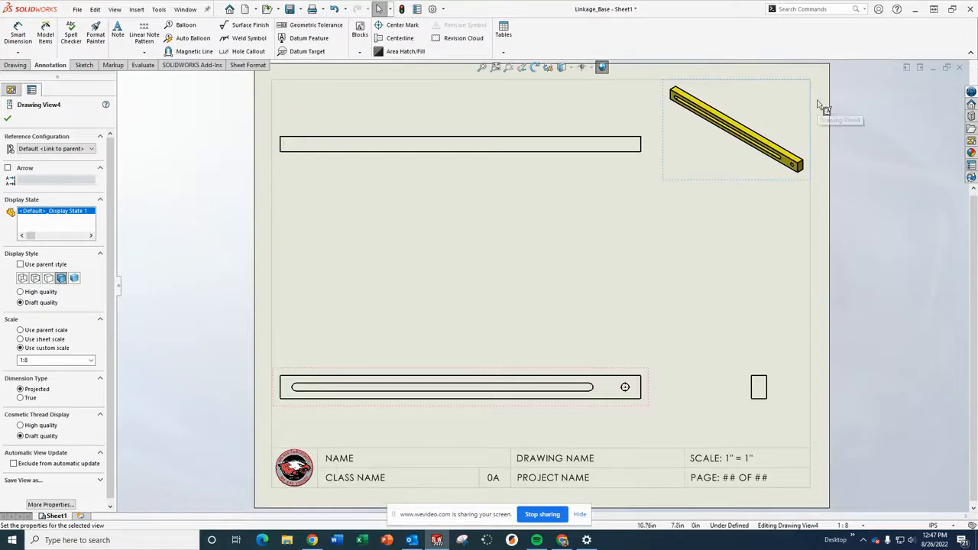
{"action": "left_click", "coordinate": [900, 181]}
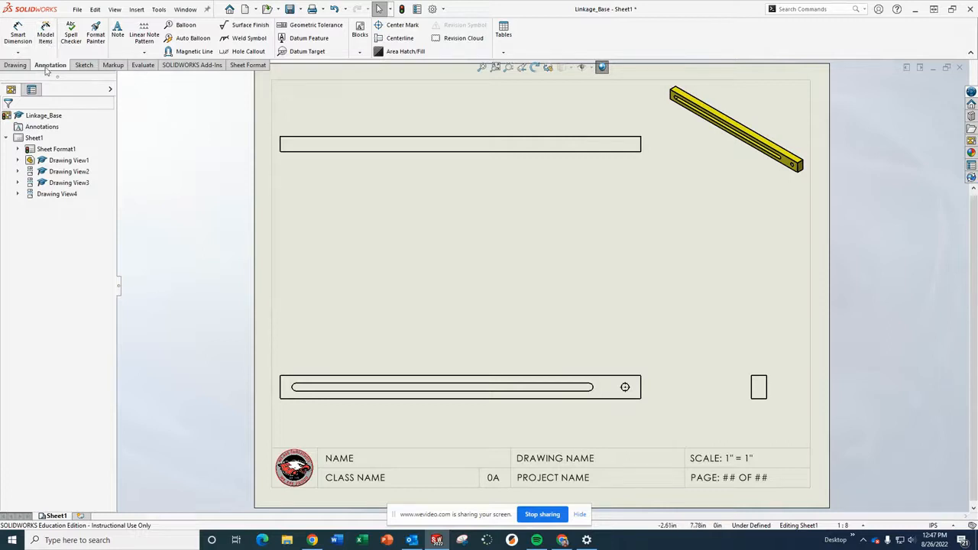
Dimension the overall length of the top view with Smart Dimension.
{"action": "left_click", "coordinate": [19, 35]}
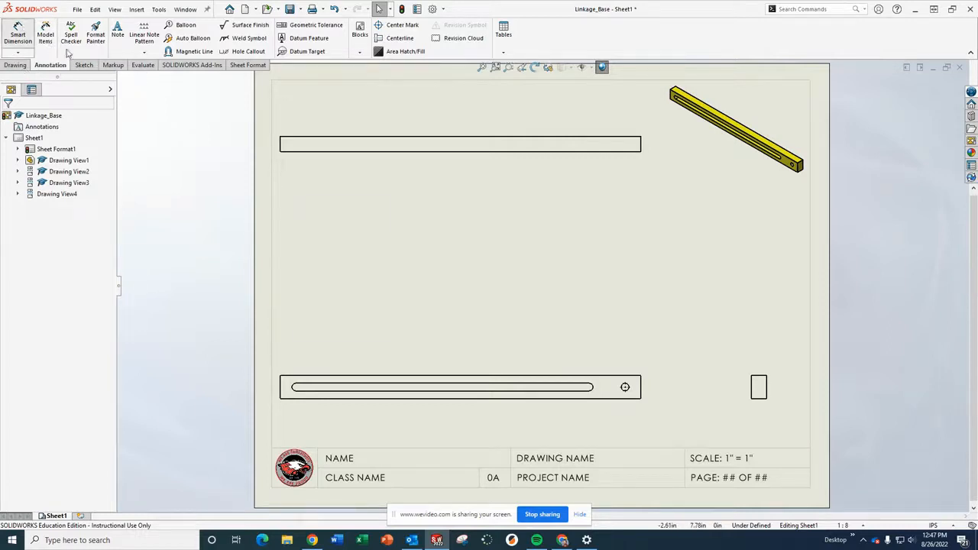
{"action": "left_click", "coordinate": [494, 151]}
{"action": "left_click", "coordinate": [462, 190]}
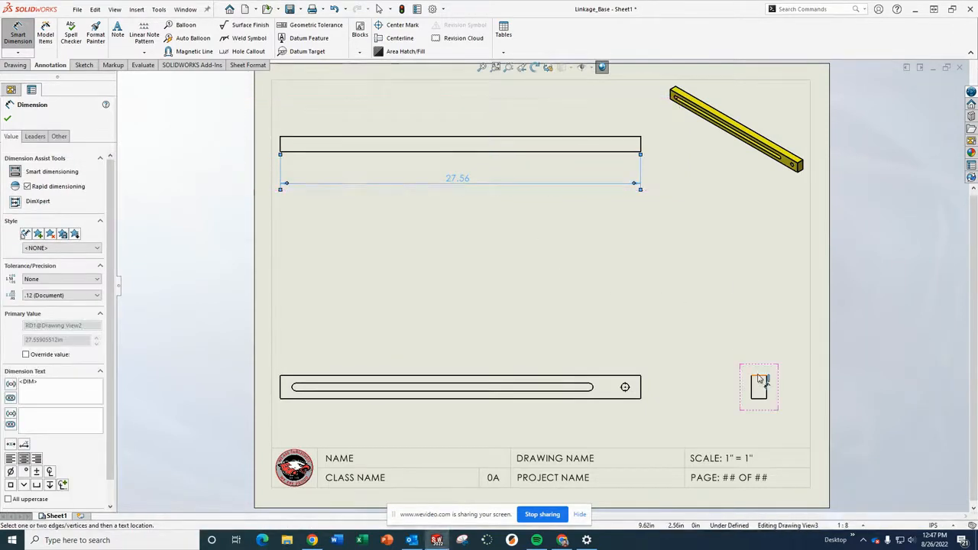
Dimension the width of the right view and the height of the front view.
{"action": "left_click", "coordinate": [757, 377]}
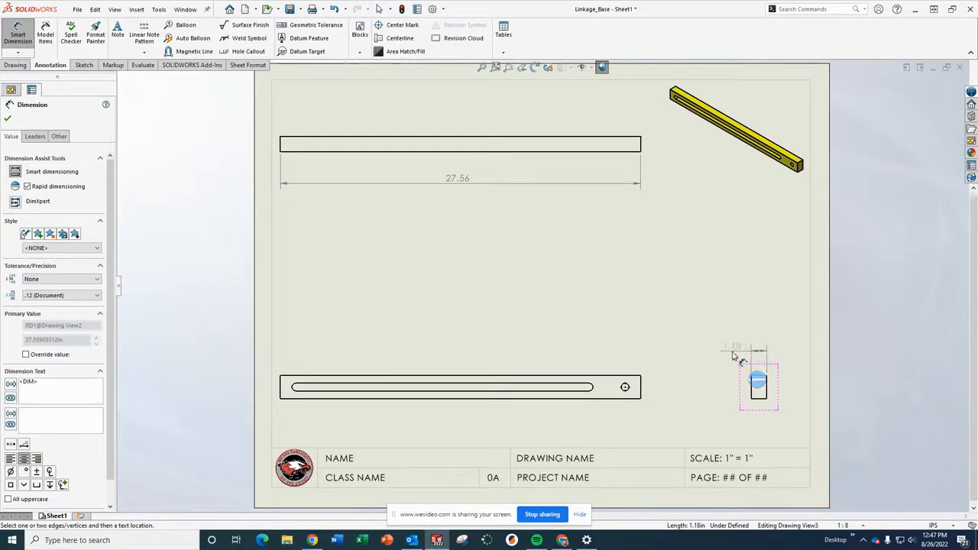
{"action": "left_click", "coordinate": [723, 349]}
{"action": "left_click", "coordinate": [641, 387]}
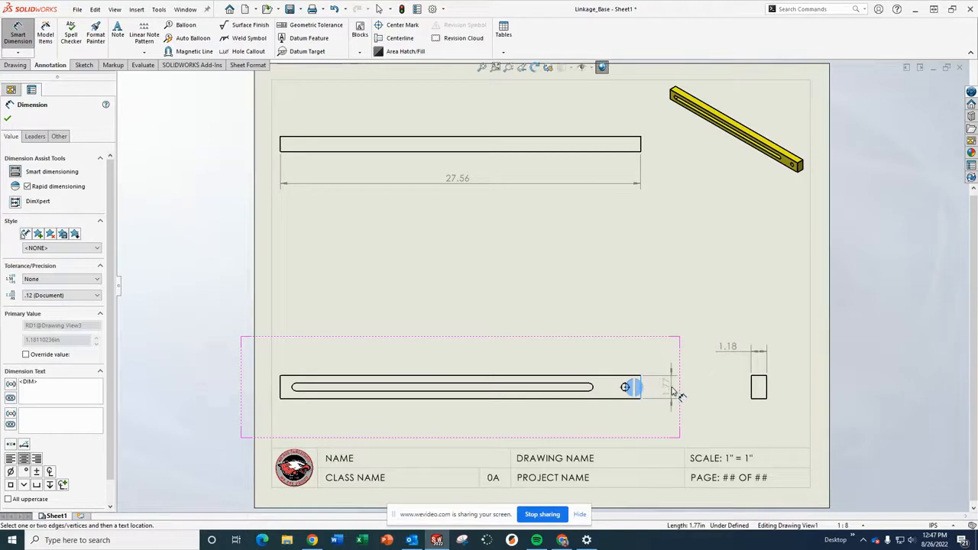
{"action": "left_click", "coordinate": [672, 393]}
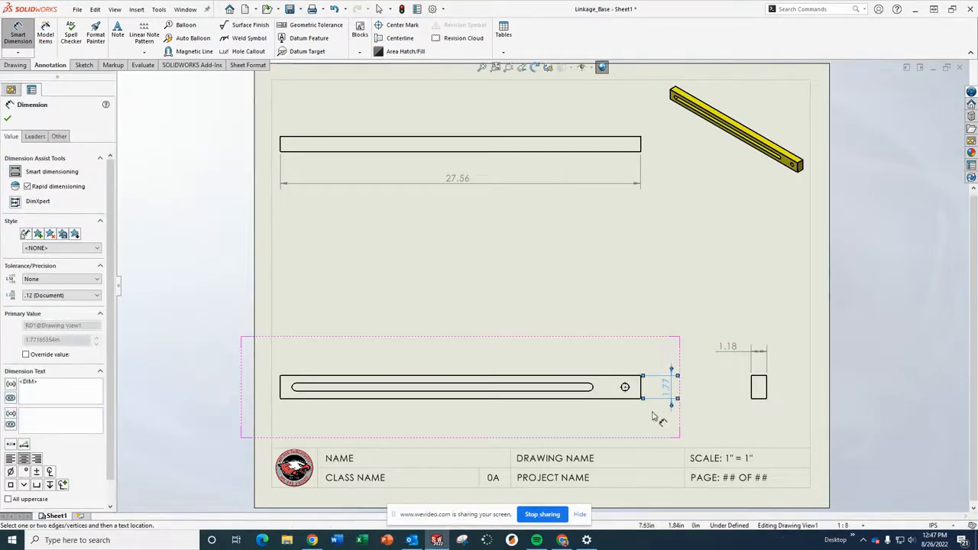
Dimension the diameter of the hole at the front view's end.
{"action": "scroll", "coordinate": [635, 386], "scroll_direction": "up", "scroll_amount": 1}
{"action": "scroll", "coordinate": [623, 379], "scroll_direction": "down", "scroll_amount": 6}
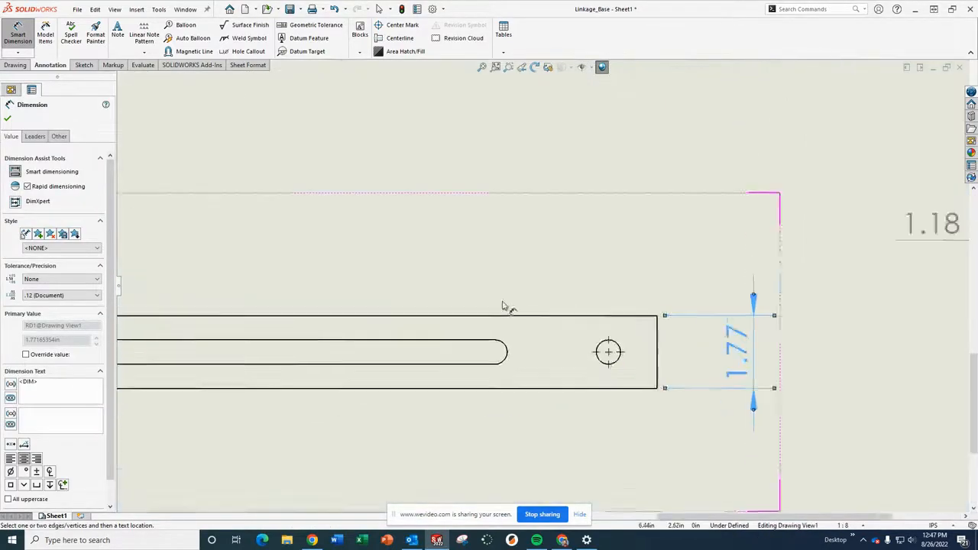
{"action": "left_click", "coordinate": [630, 353]}
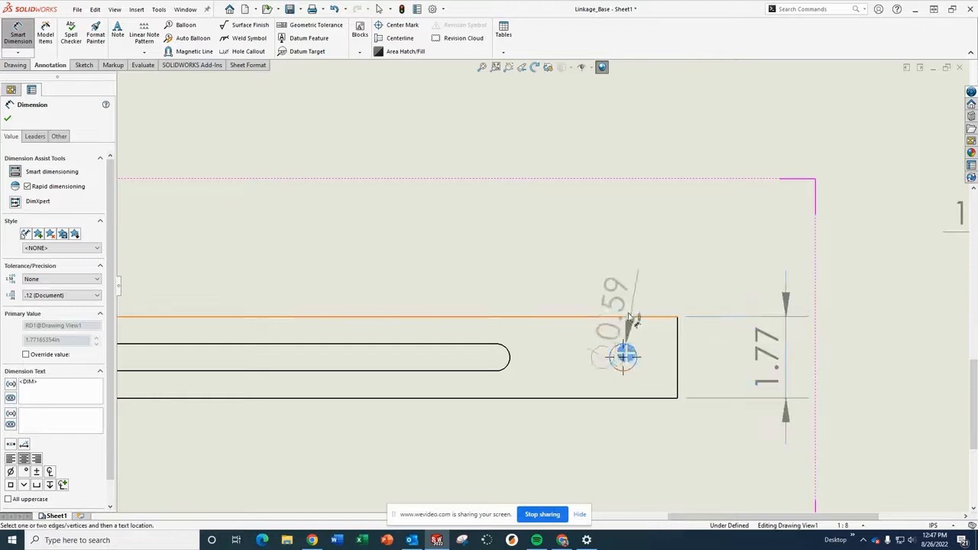
{"action": "left_click", "coordinate": [688, 234]}
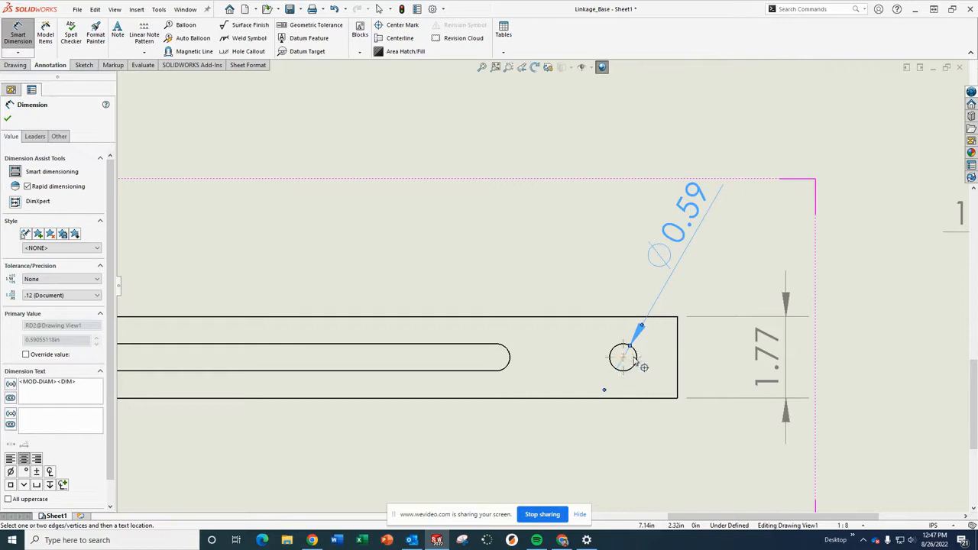
Dimension the hole's center from the front view's bottom edge, then delete the height dimension beside the front view.
{"action": "left_click", "coordinate": [633, 361]}
{"action": "left_click", "coordinate": [646, 398]}
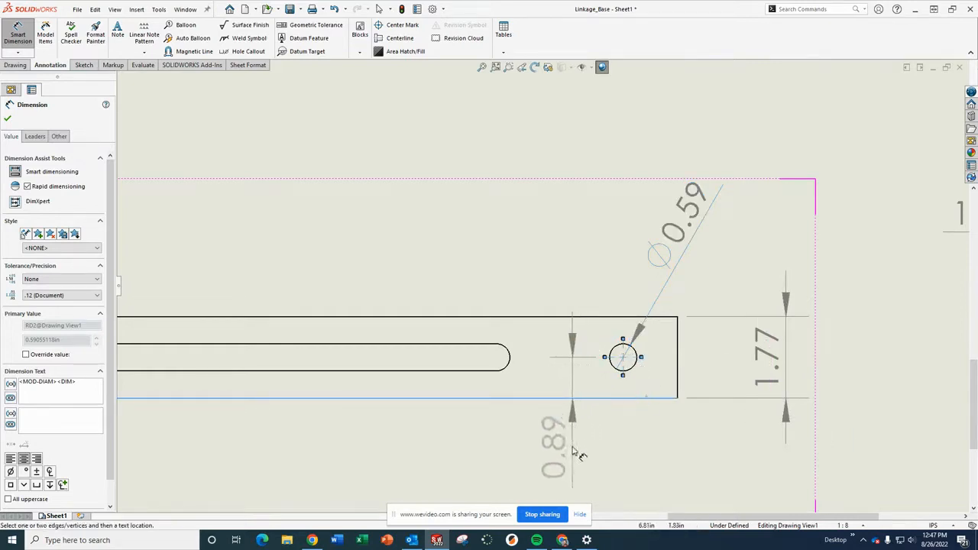
{"action": "left_click", "coordinate": [574, 452]}
{"action": "left_click", "coordinate": [788, 355]}
{"action": "key", "text": "Delete"}
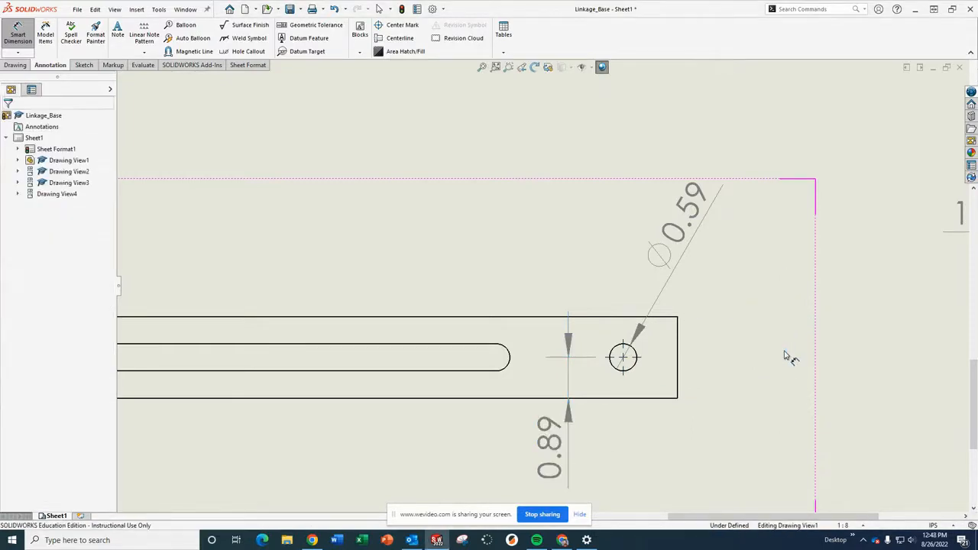
Dimension the horizontal distance from the hole's center to the front view's right end.
{"action": "left_click", "coordinate": [626, 363]}
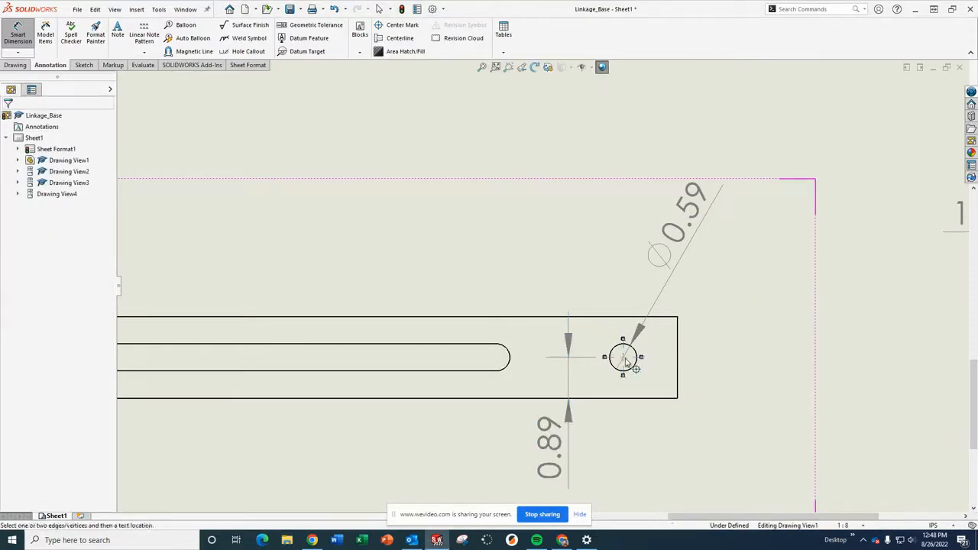
{"action": "left_click", "coordinate": [680, 363]}
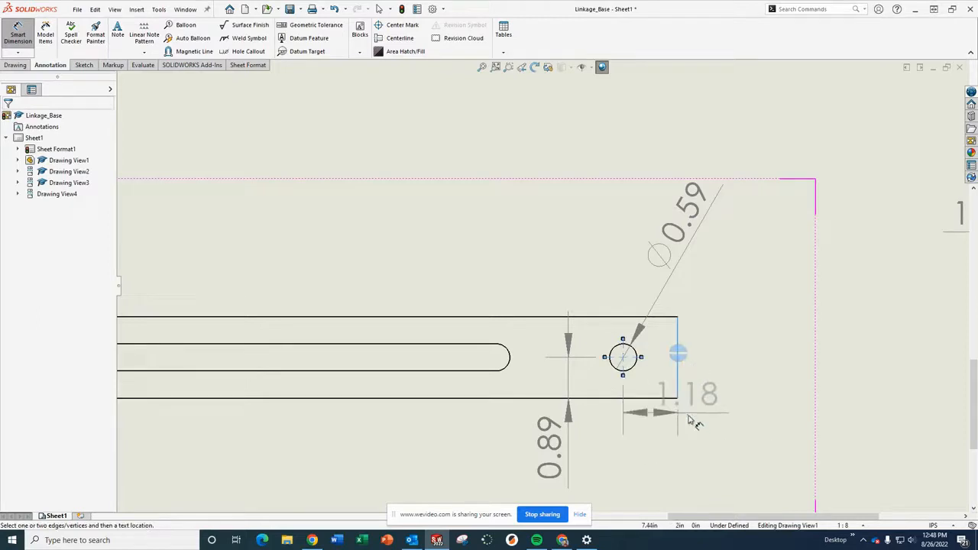
{"action": "left_click", "coordinate": [738, 443]}
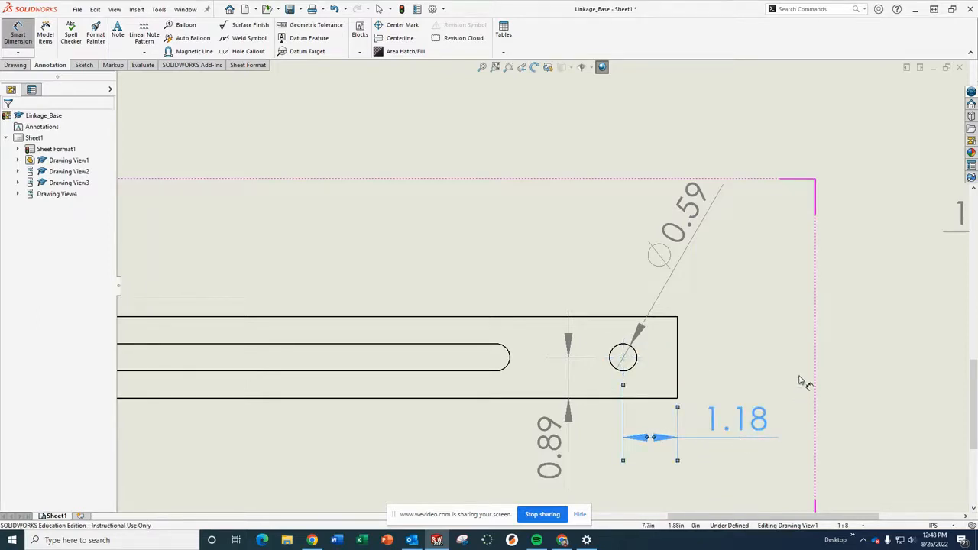
Dimension the height of the right view.
{"action": "scroll", "coordinate": [801, 376], "scroll_direction": "down", "scroll_amount": 1}
{"action": "scroll", "coordinate": [792, 373], "scroll_direction": "up", "scroll_amount": 5}
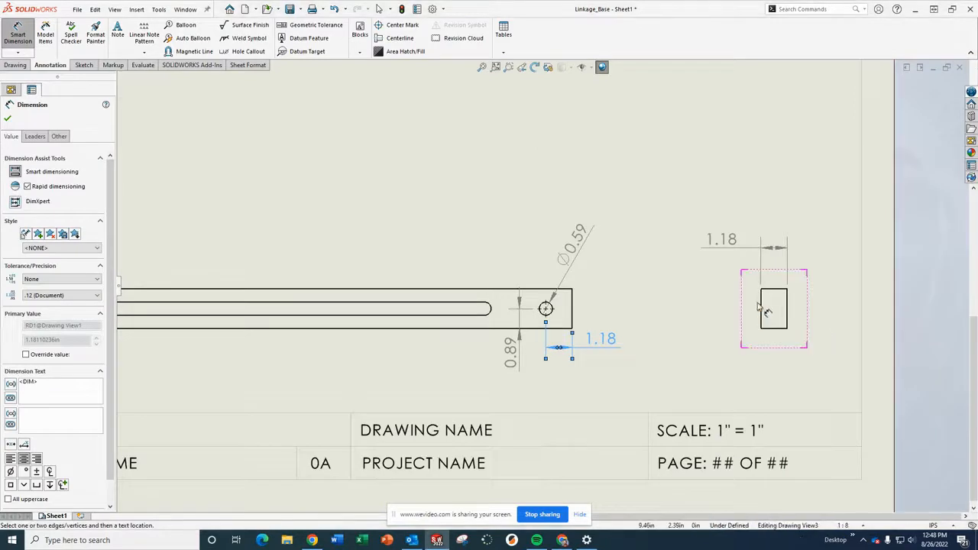
{"action": "left_click", "coordinate": [763, 309]}
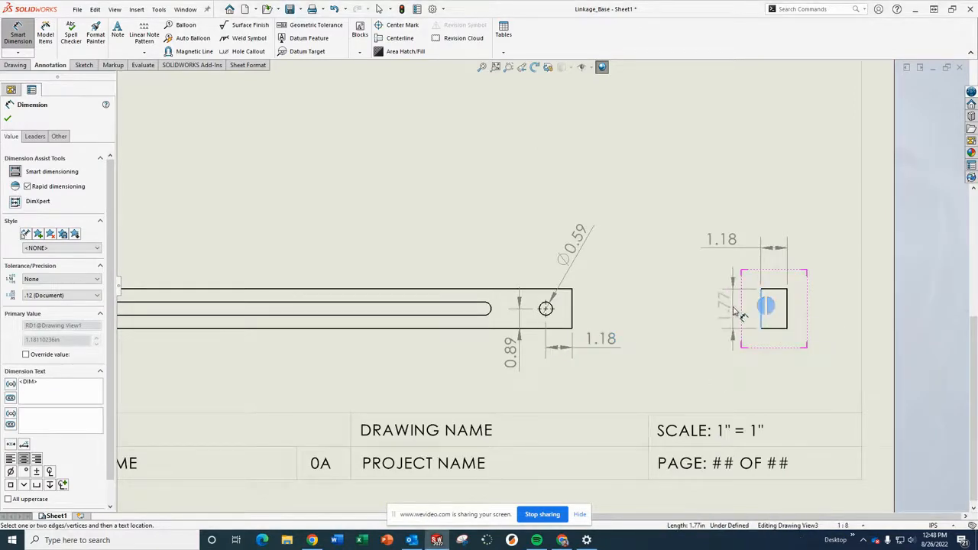
{"action": "left_click", "coordinate": [723, 317]}
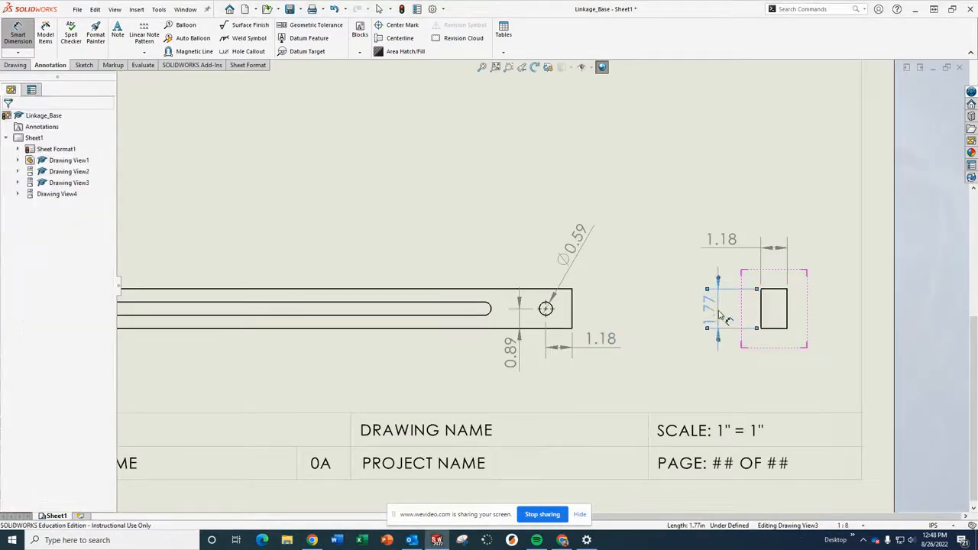
Dimension the radius of the slot's rounded end in the front view.
{"action": "scroll", "coordinate": [598, 358], "scroll_direction": "down", "scroll_amount": 4}
{"action": "scroll", "coordinate": [595, 355], "scroll_direction": "up", "scroll_amount": 3}
{"action": "scroll", "coordinate": [595, 356], "scroll_direction": "up", "scroll_amount": 2}
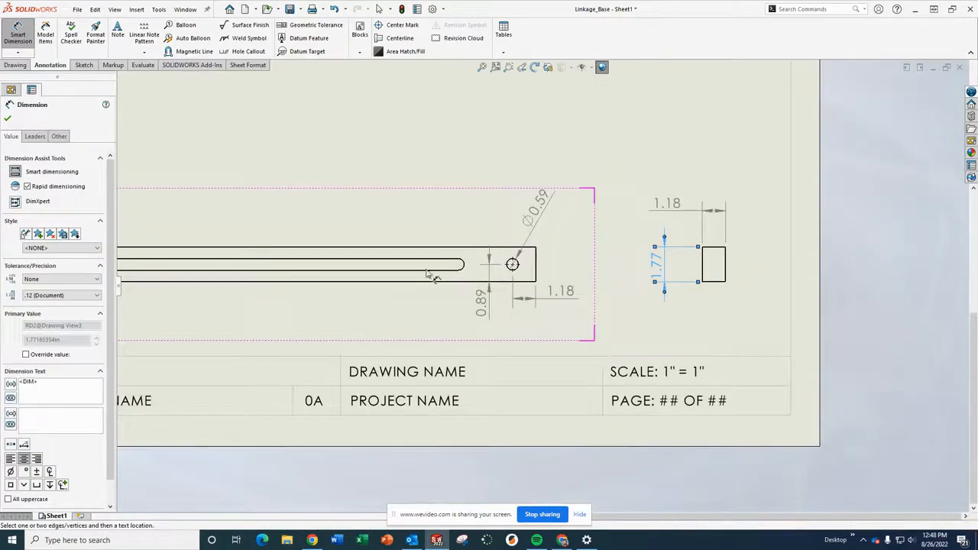
{"action": "scroll", "coordinate": [384, 313], "scroll_direction": "up", "scroll_amount": 3}
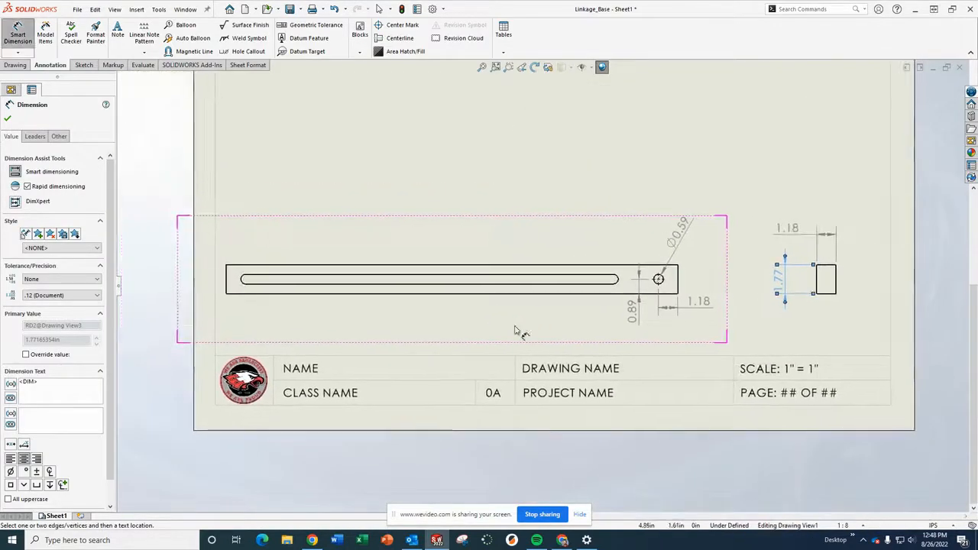
{"action": "scroll", "coordinate": [607, 247], "scroll_direction": "down", "scroll_amount": 3}
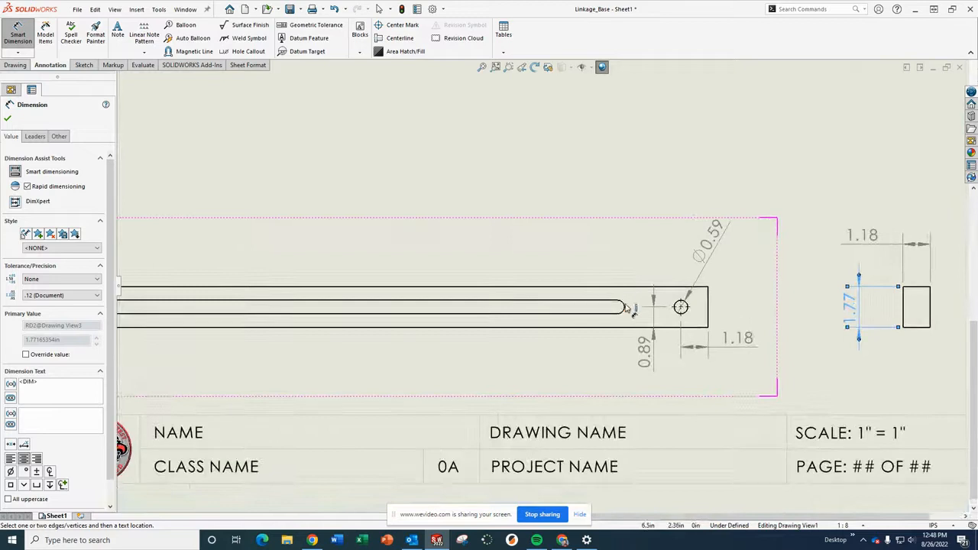
{"action": "left_click", "coordinate": [624, 308]}
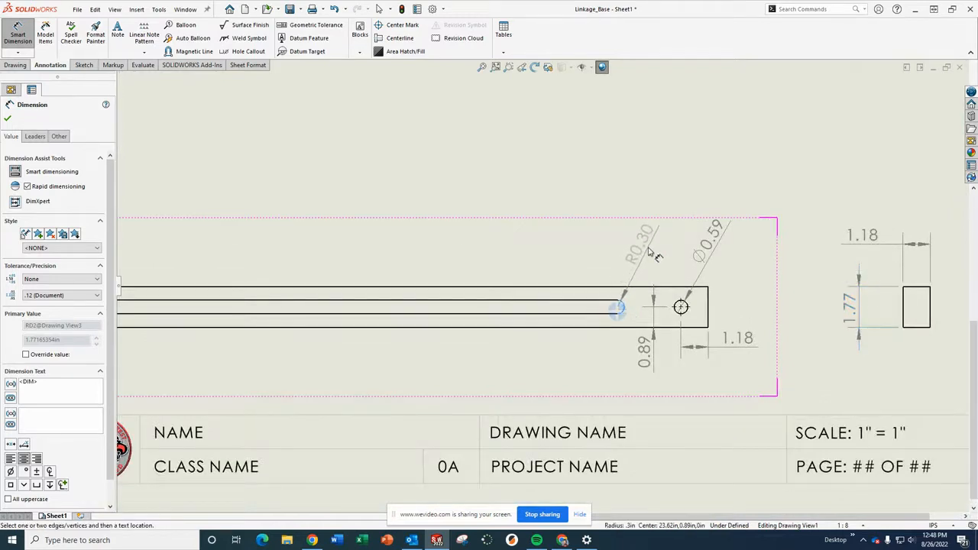
{"action": "left_click", "coordinate": [640, 246]}
Dimension the length of the slot's straight edge in the front view.
{"action": "scroll", "coordinate": [542, 266], "scroll_direction": "down", "scroll_amount": 2}
{"action": "scroll", "coordinate": [546, 267], "scroll_direction": "up", "scroll_amount": 3}
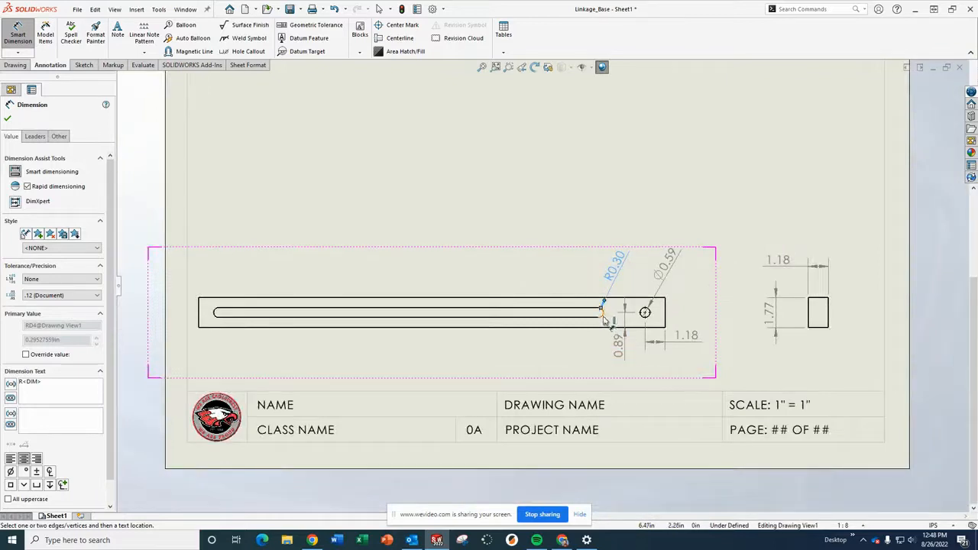
{"action": "left_click", "coordinate": [467, 316]}
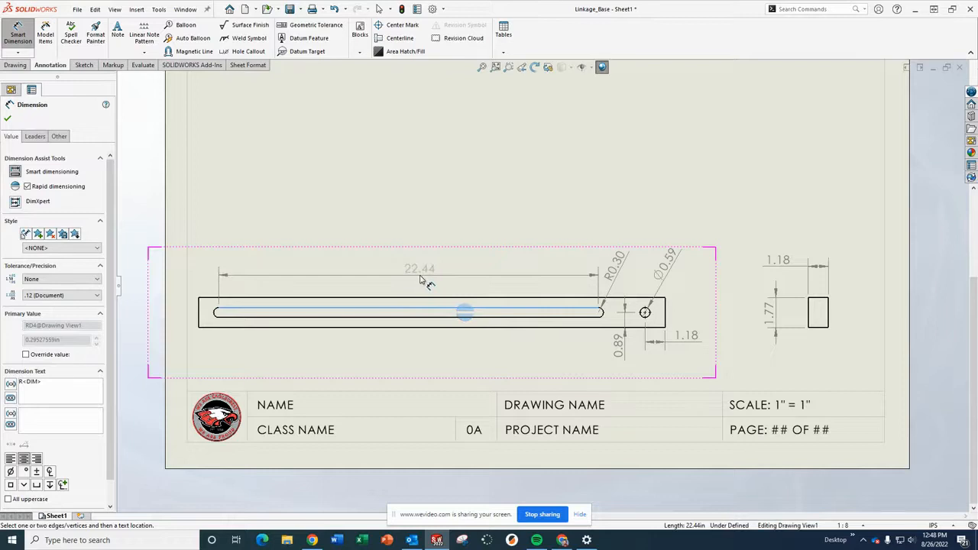
{"action": "left_click", "coordinate": [428, 277]}
Dimension the distance from the slot's lower edge to the front view's bottom edge.
{"action": "scroll", "coordinate": [416, 331], "scroll_direction": "down", "scroll_amount": 5}
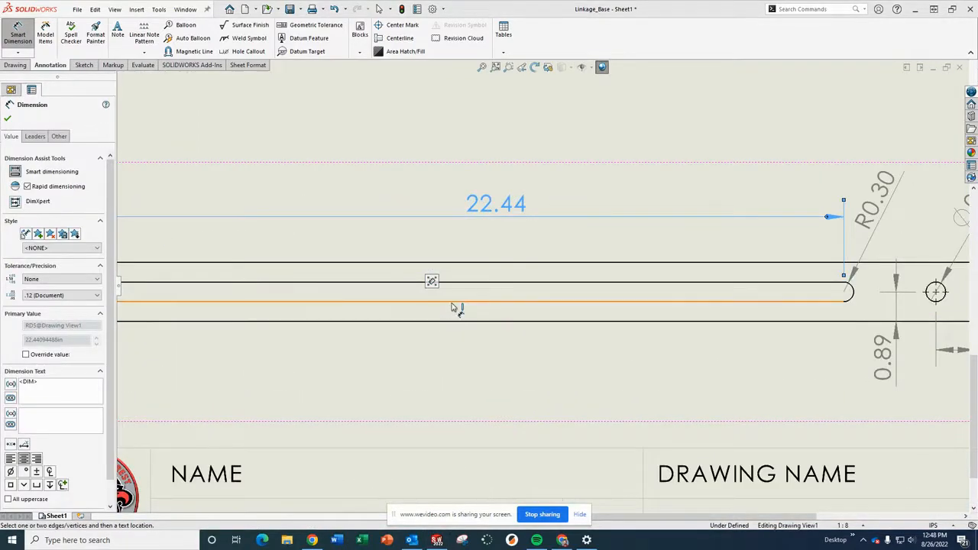
{"action": "left_click", "coordinate": [454, 304]}
{"action": "left_click", "coordinate": [451, 322]}
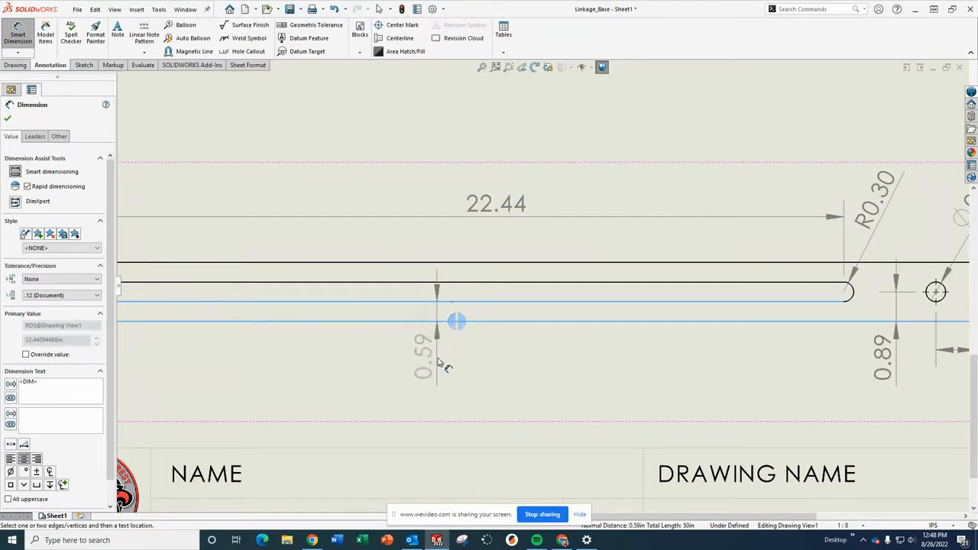
{"action": "left_click", "coordinate": [432, 353]}
Dimension the slot's left end from the part's left end, then close the Smart Dimension command.
{"action": "scroll", "coordinate": [432, 354], "scroll_direction": "down", "scroll_amount": 5}
{"action": "scroll", "coordinate": [433, 353], "scroll_direction": "up", "scroll_amount": 8}
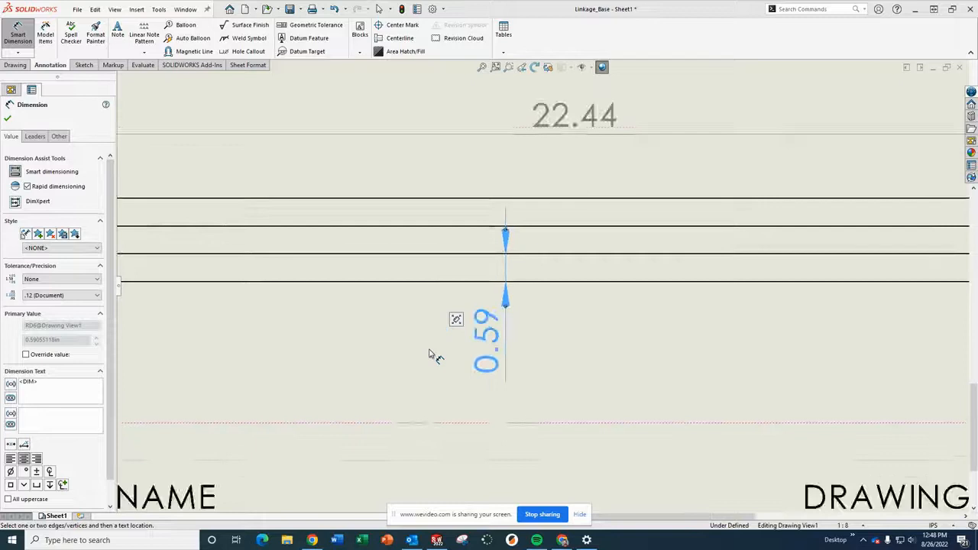
{"action": "scroll", "coordinate": [382, 292], "scroll_direction": "down", "scroll_amount": 3}
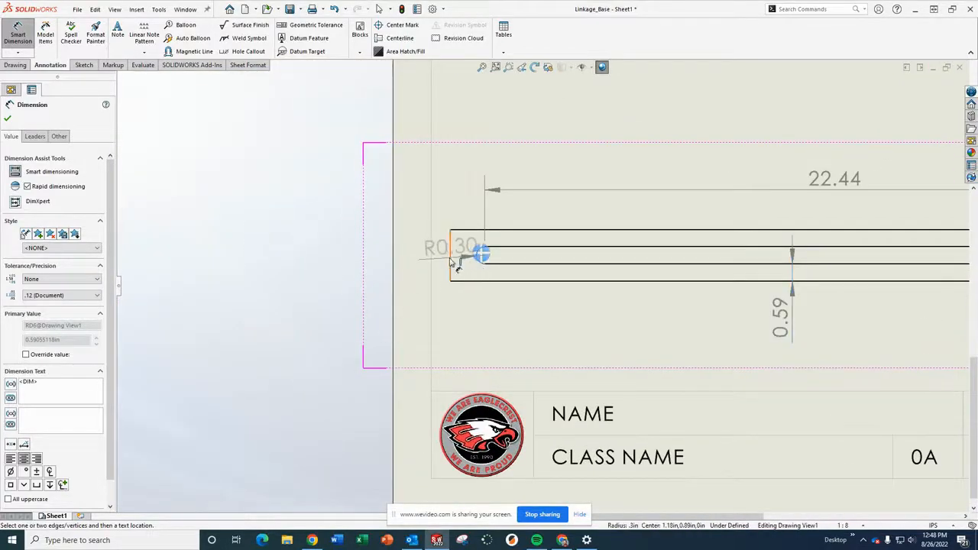
{"action": "left_click", "coordinate": [452, 257]}
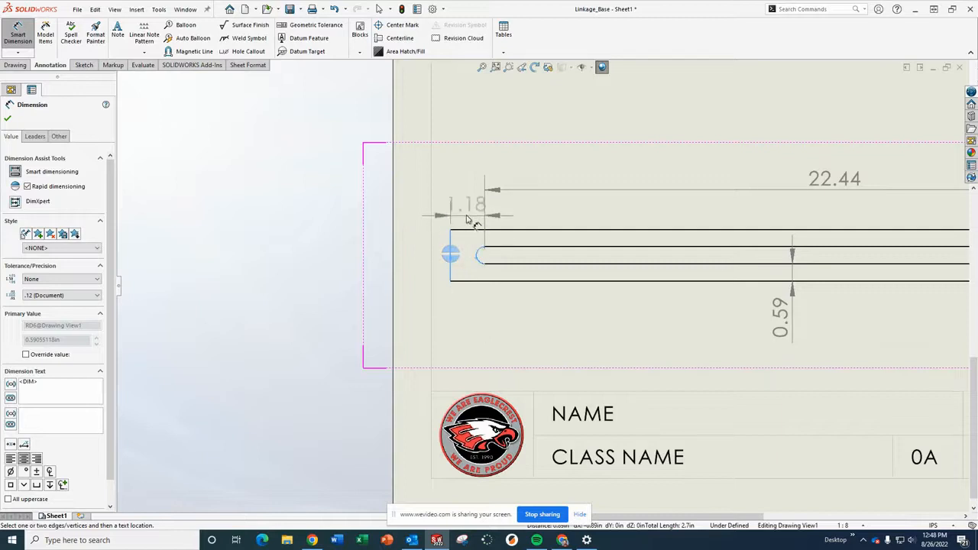
{"action": "left_click", "coordinate": [548, 178]}
{"action": "scroll", "coordinate": [674, 231], "scroll_direction": "up", "scroll_amount": 5}
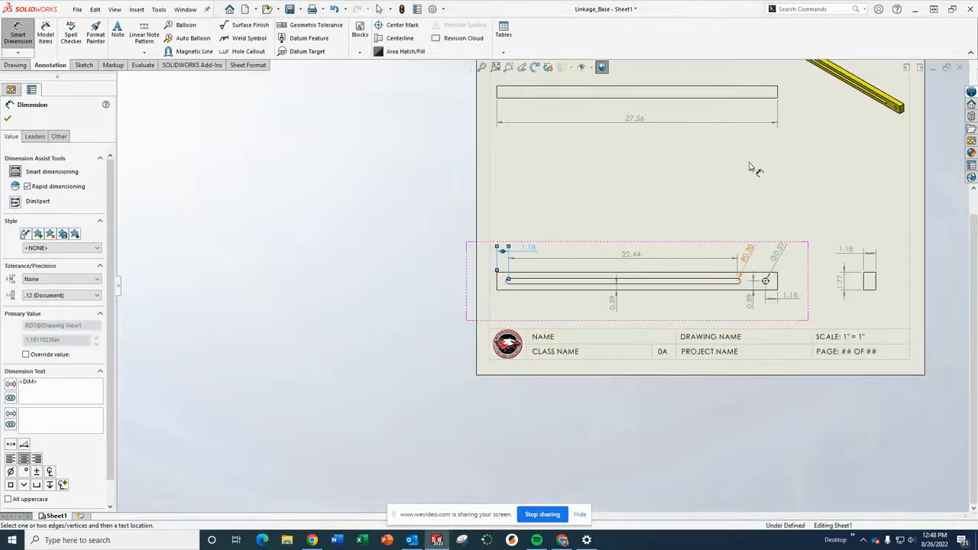
{"action": "scroll", "coordinate": [799, 165], "scroll_direction": "down", "scroll_amount": 3}
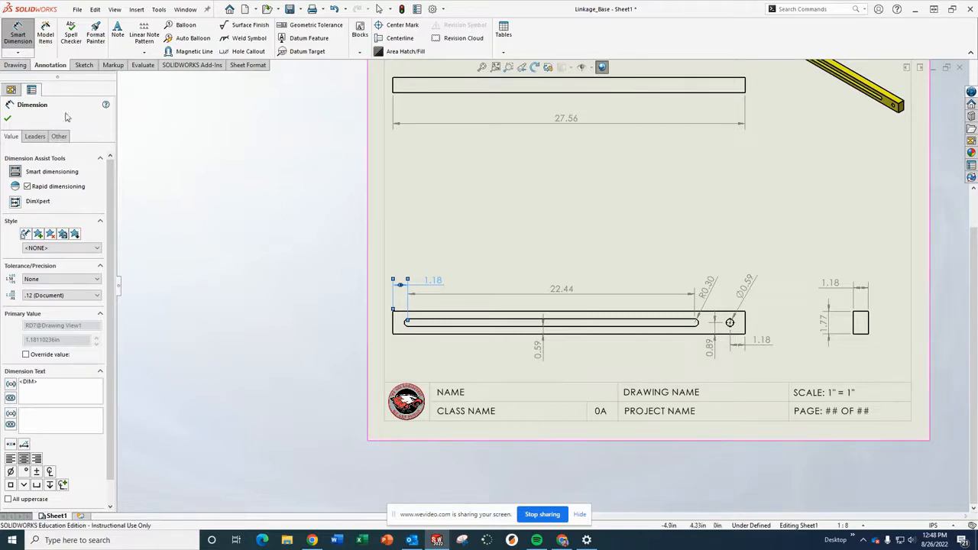
{"action": "left_click", "coordinate": [9, 119]}
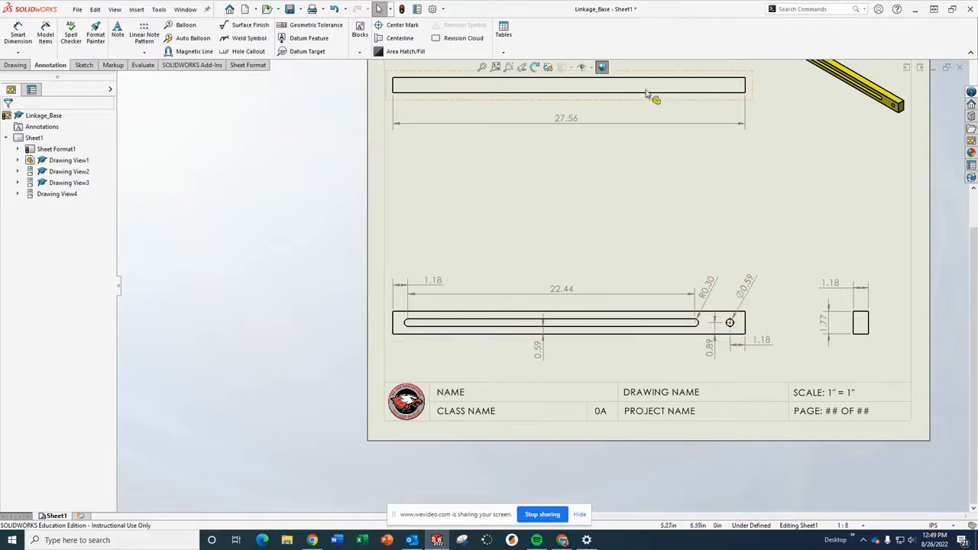
Set the top view's display style to show hidden lines.
{"action": "scroll", "coordinate": [662, 103], "scroll_direction": "down", "scroll_amount": 1}
{"action": "scroll", "coordinate": [664, 104], "scroll_direction": "up", "scroll_amount": 2}
{"action": "scroll", "coordinate": [645, 158], "scroll_direction": "down", "scroll_amount": 2}
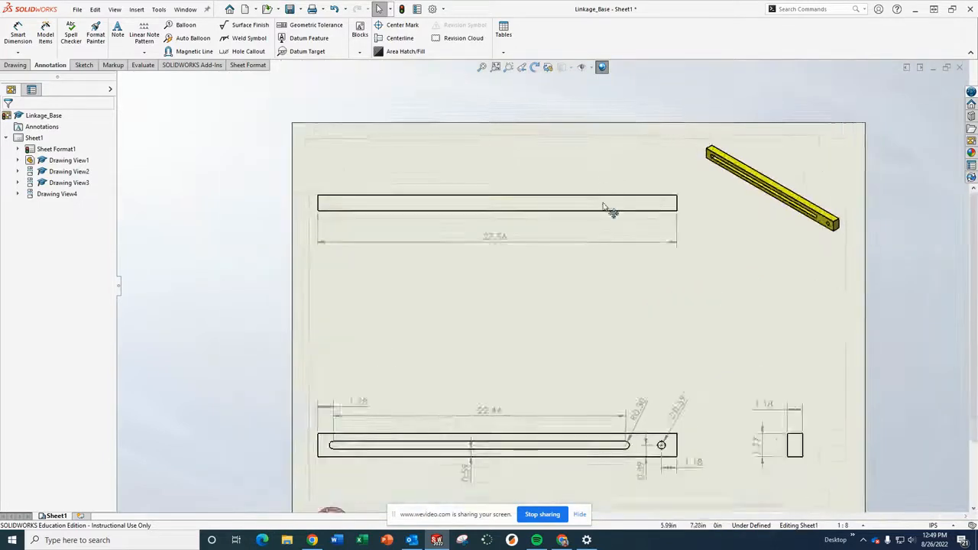
{"action": "scroll", "coordinate": [626, 240], "scroll_direction": "down", "scroll_amount": 1}
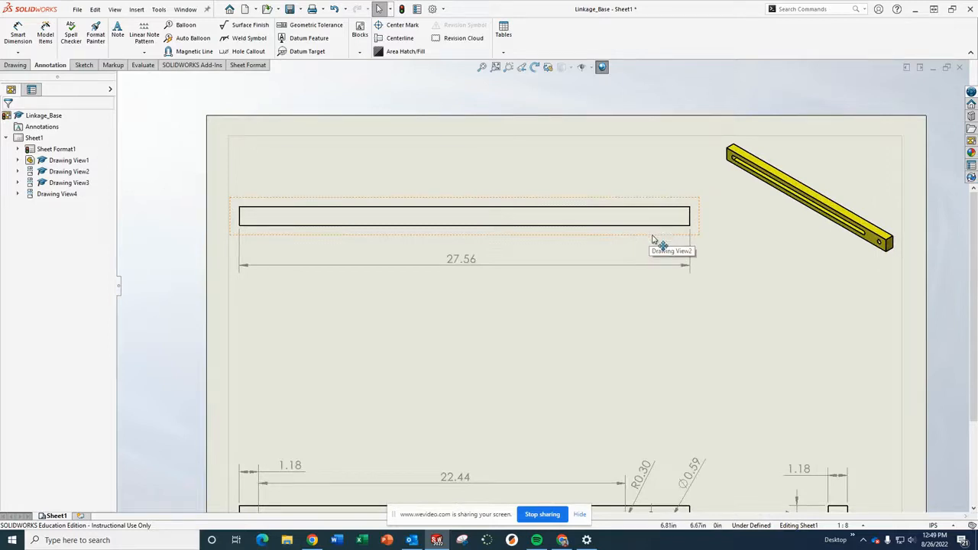
{"action": "left_click", "coordinate": [654, 239]}
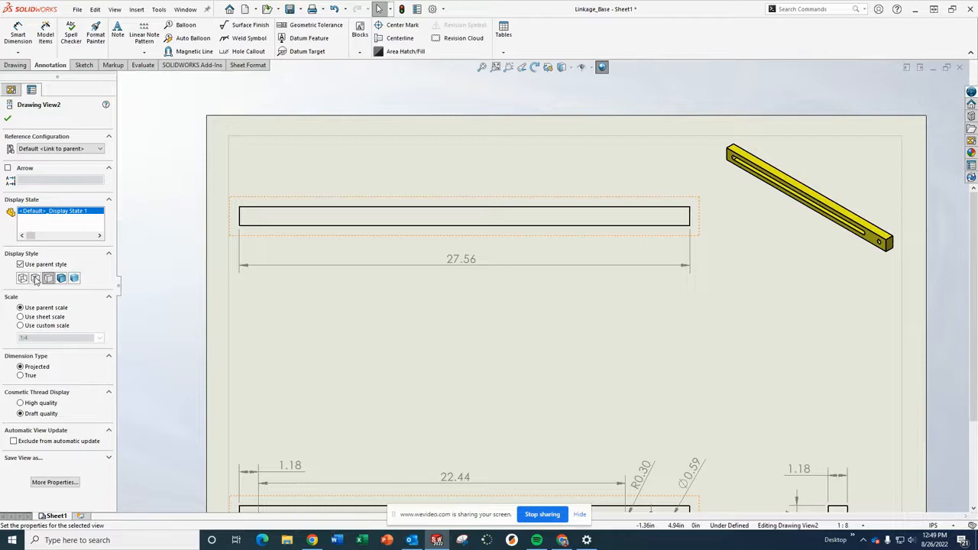
{"action": "left_click", "coordinate": [34, 279]}
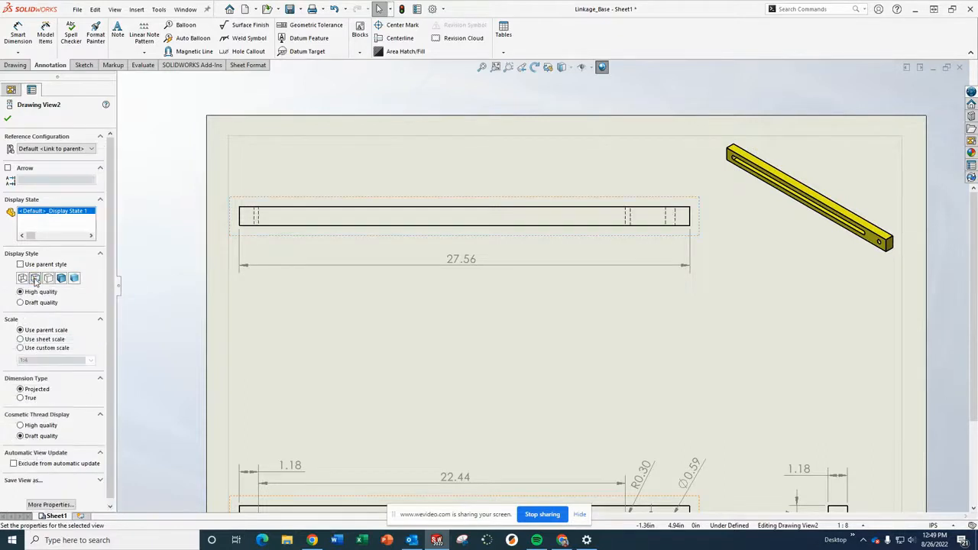
Zoom around the sheet to inspect the hidden lines in the top view.
{"action": "scroll", "coordinate": [540, 337], "scroll_direction": "up", "scroll_amount": 4}
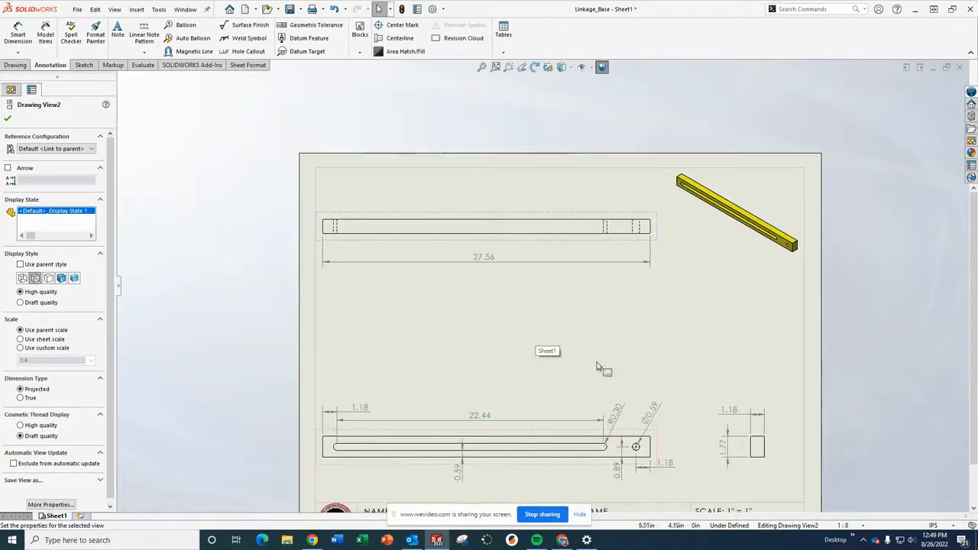
{"action": "scroll", "coordinate": [572, 330], "scroll_direction": "down", "scroll_amount": 1}
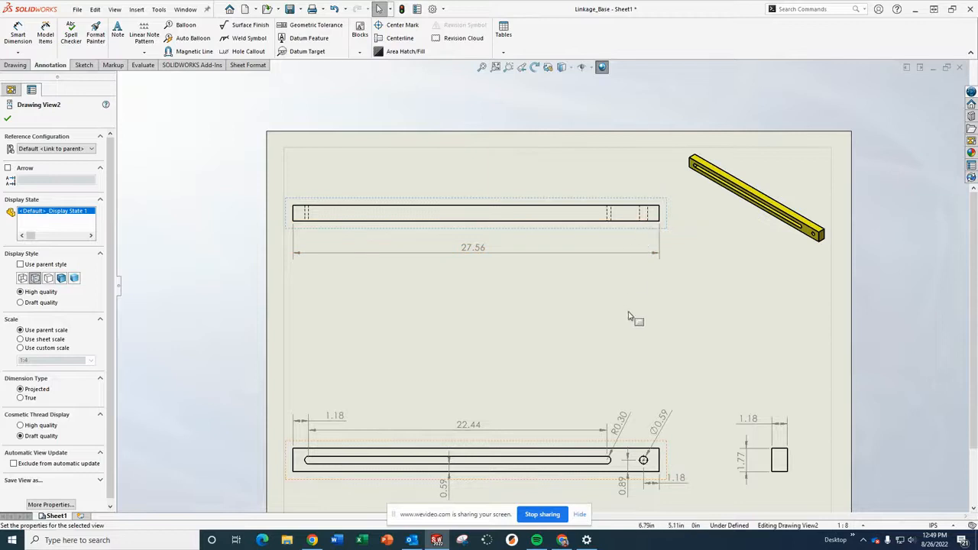
{"action": "scroll", "coordinate": [630, 317], "scroll_direction": "down", "scroll_amount": 2}
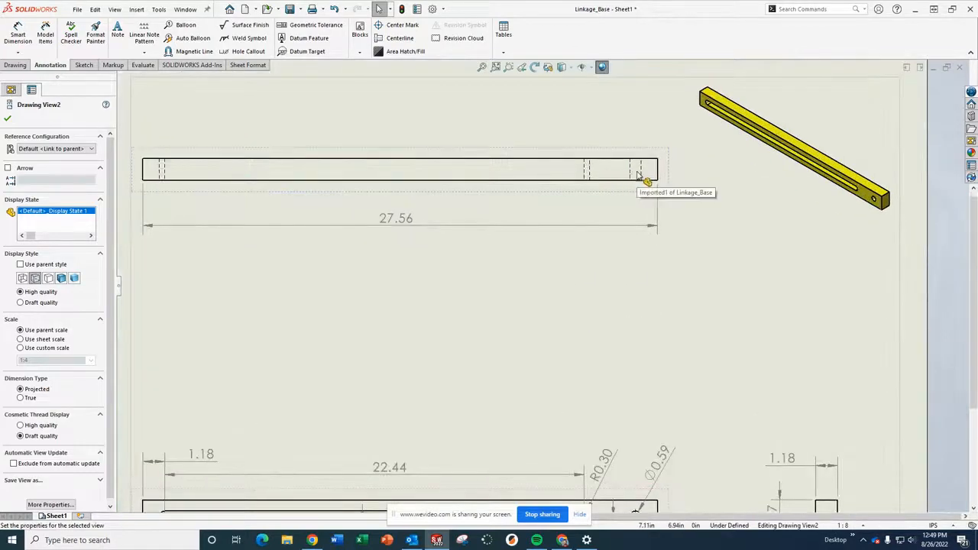
{"action": "scroll", "coordinate": [640, 467], "scroll_direction": "up", "scroll_amount": 3}
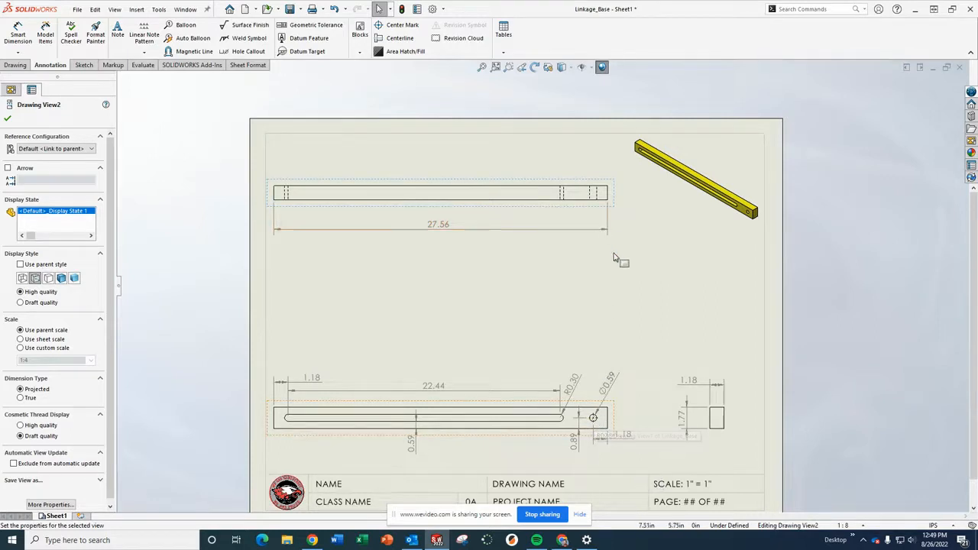
{"action": "scroll", "coordinate": [587, 201], "scroll_direction": "down", "scroll_amount": 1}
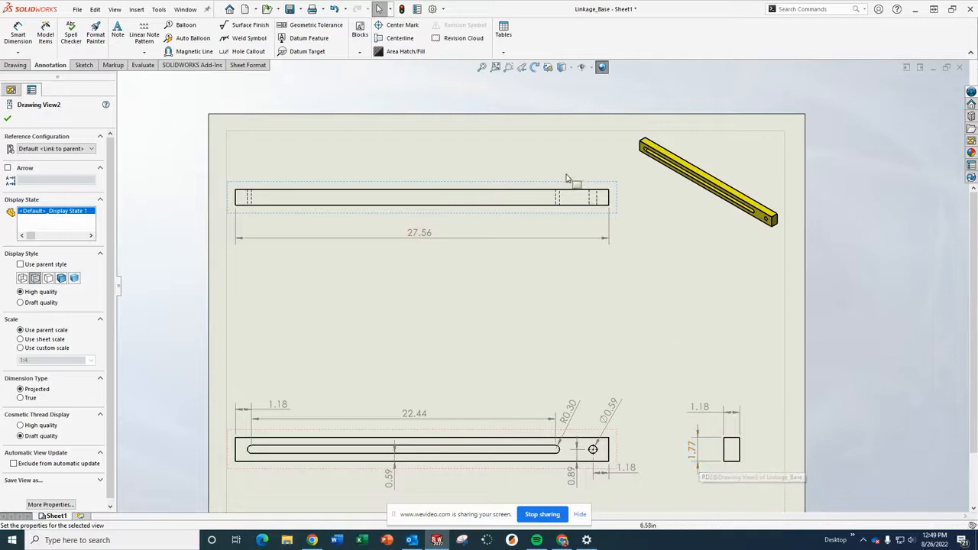
{"action": "scroll", "coordinate": [594, 211], "scroll_direction": "down", "scroll_amount": 3}
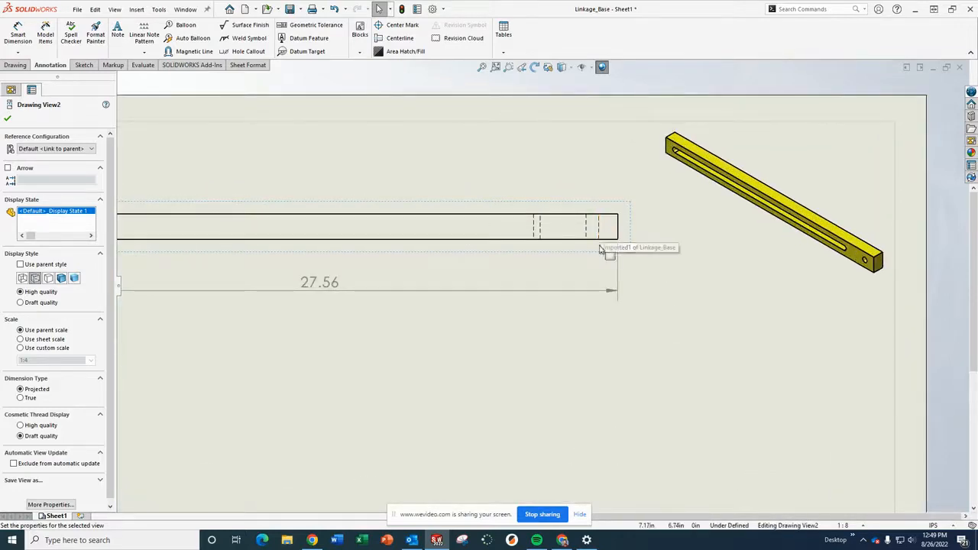
{"action": "scroll", "coordinate": [545, 252], "scroll_direction": "down", "scroll_amount": 1}
{"action": "scroll", "coordinate": [520, 332], "scroll_direction": "up", "scroll_amount": 4}
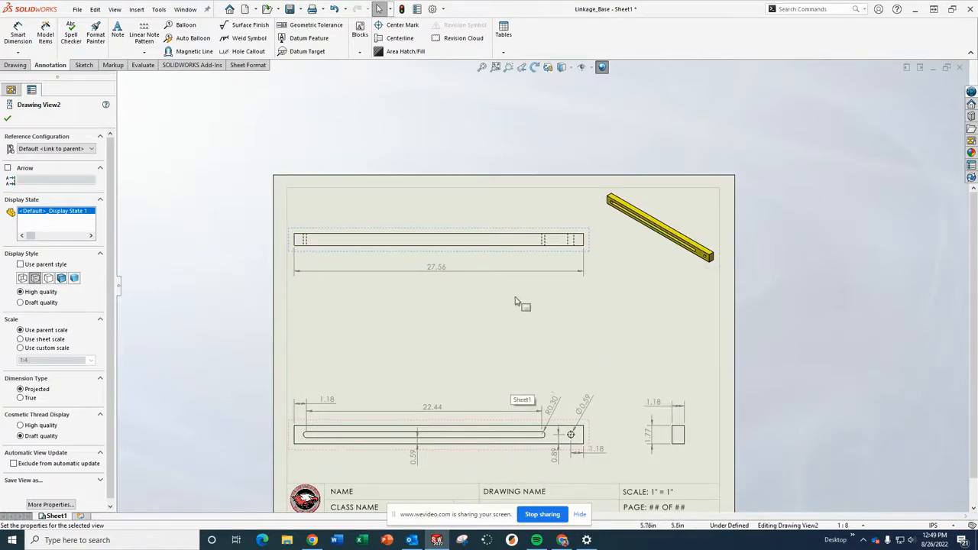
Add a two-line note beside the isometric view reading "MATERIAL: BRASS" and "MASS: 1.25 POUNDS".
{"action": "left_click", "coordinate": [463, 331]}
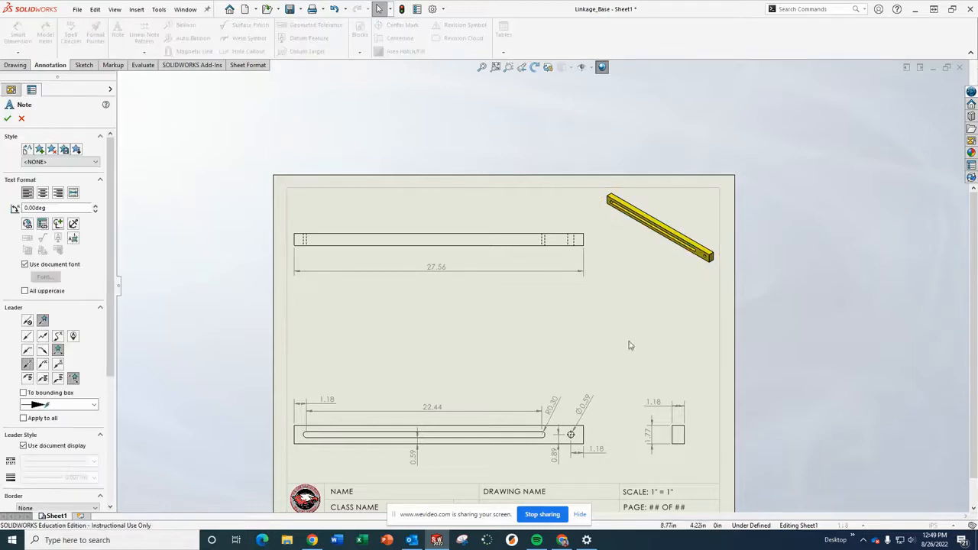
{"action": "left_click", "coordinate": [627, 286]}
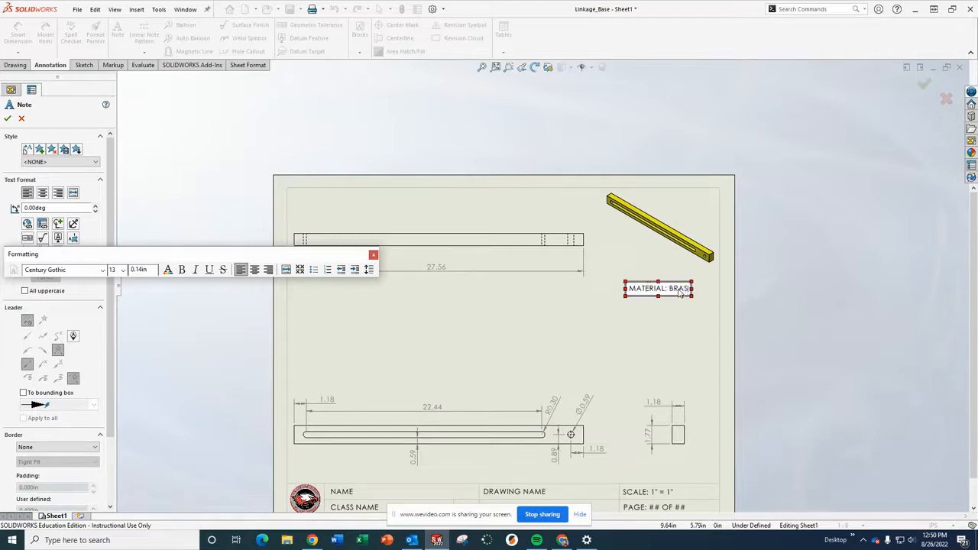
{"action": "key", "text": "Return"}
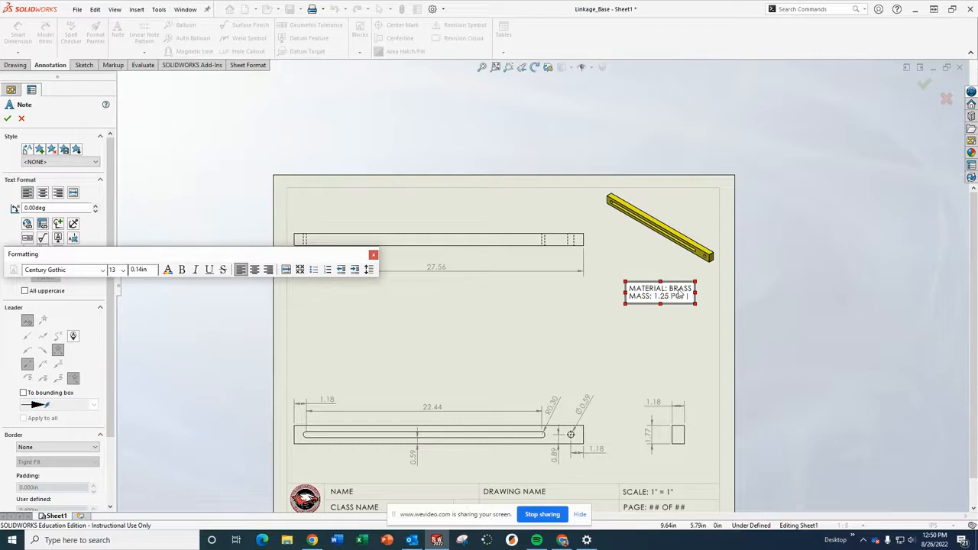
{"action": "type", "text": "DS"}
Make the "MASS:" and "MATERIAL:" labels in the note bold.
{"action": "left_click_drag", "start_coordinate": [654, 300], "coordinate": [632, 301]}
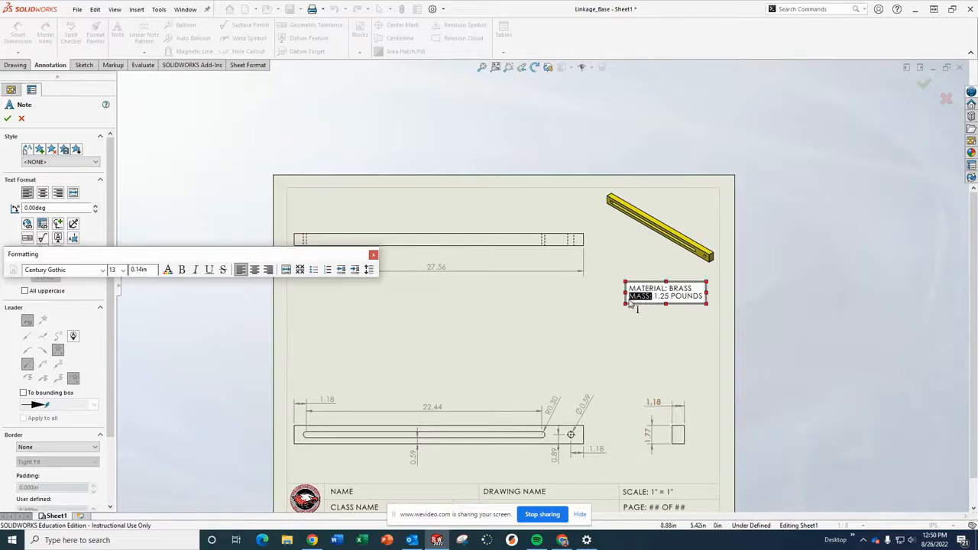
{"action": "left_click", "coordinate": [182, 271]}
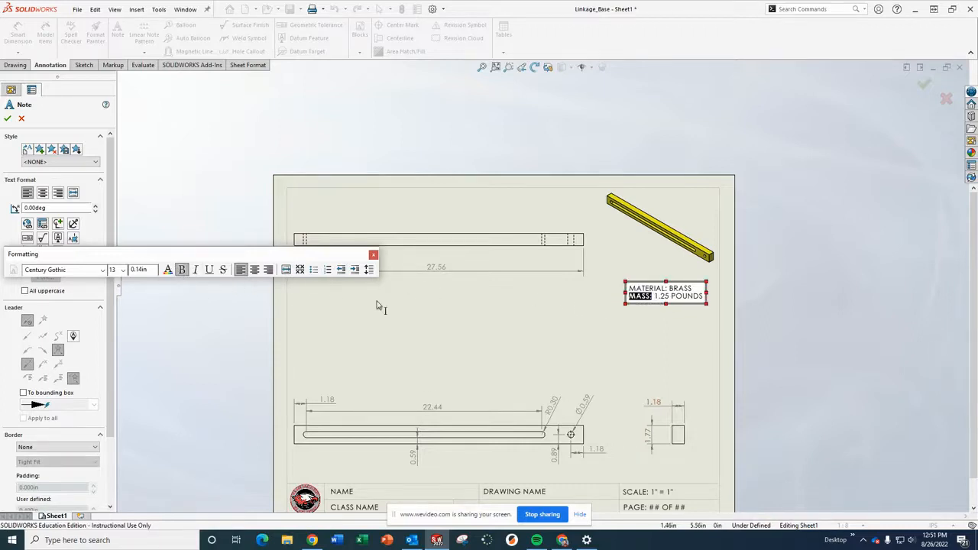
{"action": "left_click", "coordinate": [678, 297]}
{"action": "left_click_drag", "start_coordinate": [670, 289], "coordinate": [632, 295]}
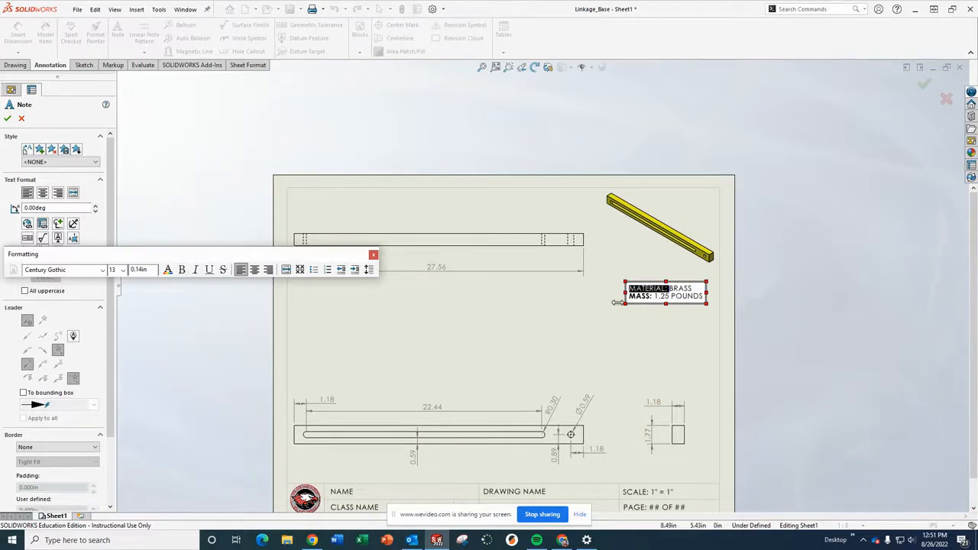
{"action": "left_click", "coordinate": [182, 271]}
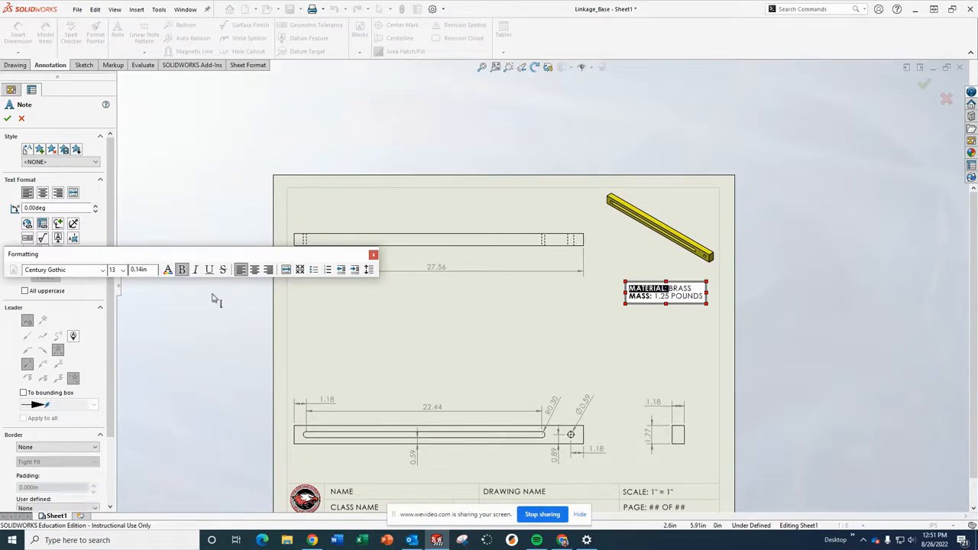
{"action": "left_click", "coordinate": [373, 254]}
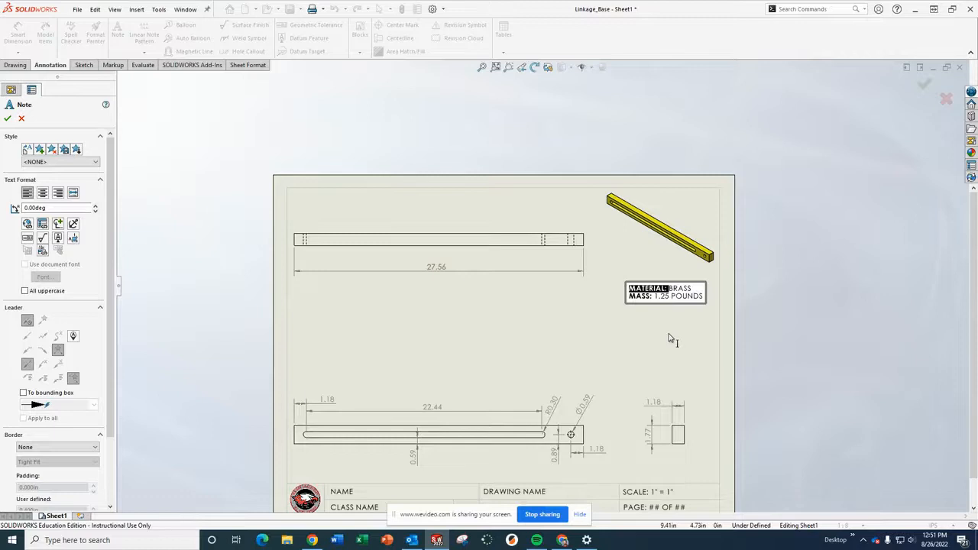
Finish the note and move it slightly up below the isometric view.
{"action": "key", "text": "Escape"}
{"action": "left_click_drag", "start_coordinate": [680, 296], "coordinate": [677, 287]}
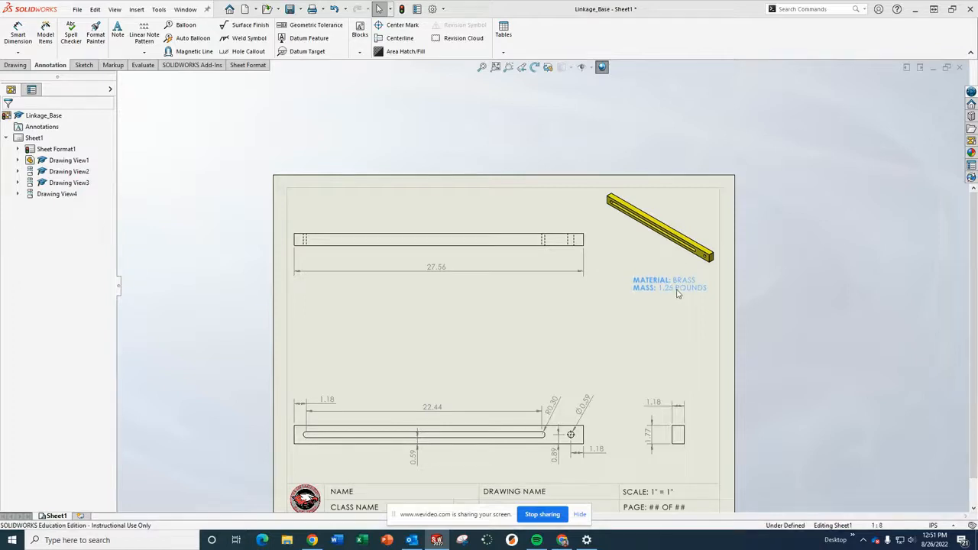
{"action": "left_click", "coordinate": [854, 266]}
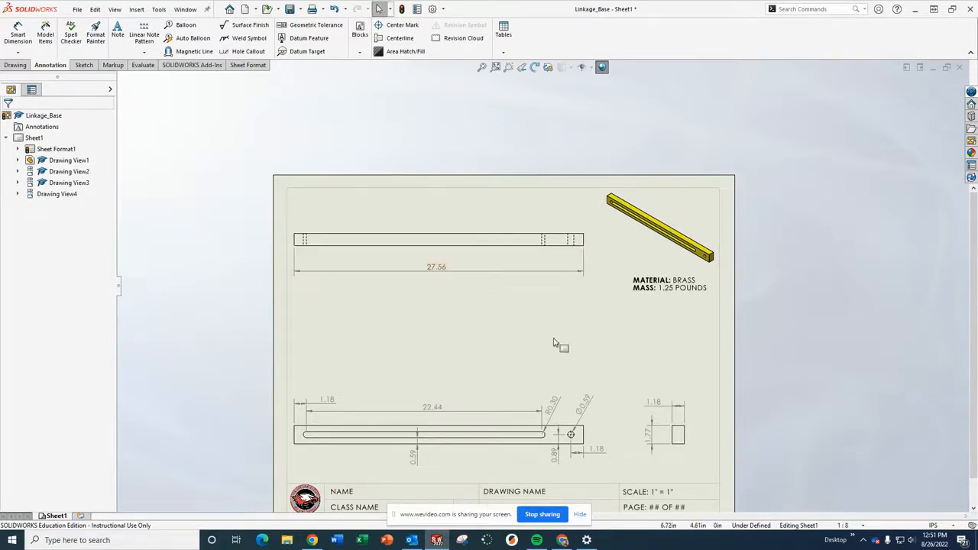
Edit the sheet format and set the title block's class code field to 4B.
{"action": "scroll", "coordinate": [535, 335], "scroll_direction": "down", "scroll_amount": 2}
{"action": "scroll", "coordinate": [536, 348], "scroll_direction": "up", "scroll_amount": 3}
{"action": "key", "text": "f"}
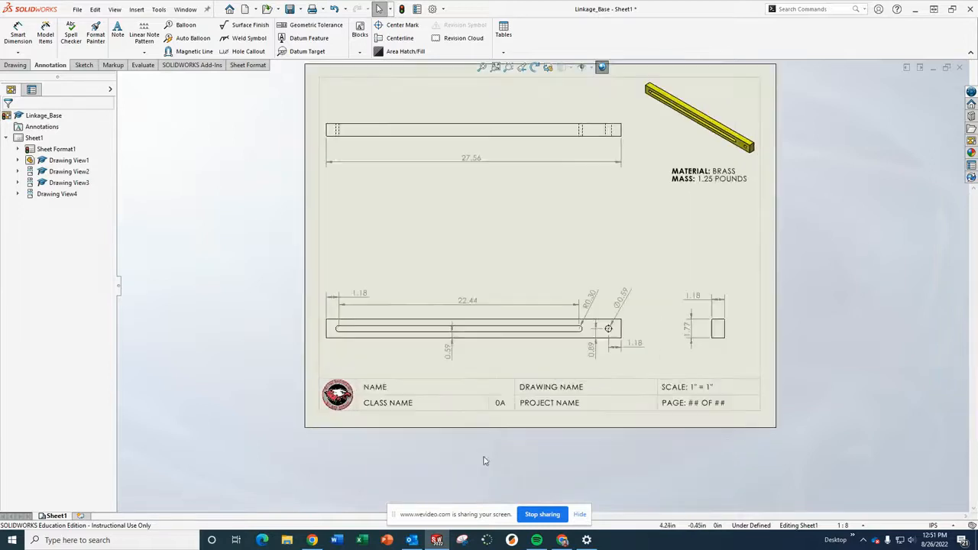
{"action": "scroll", "coordinate": [483, 461], "scroll_direction": "down", "scroll_amount": 1}
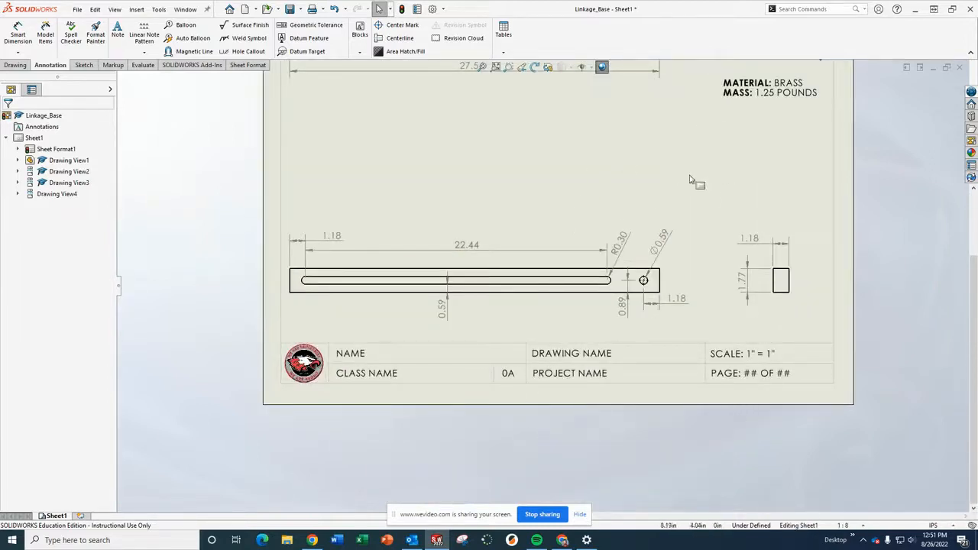
{"action": "right_click", "coordinate": [566, 170]}
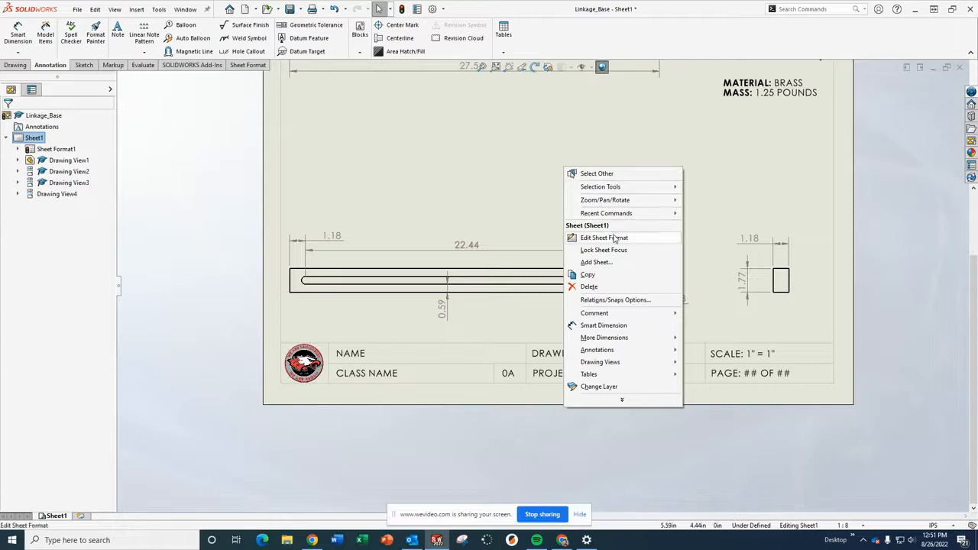
{"action": "left_click", "coordinate": [607, 238]}
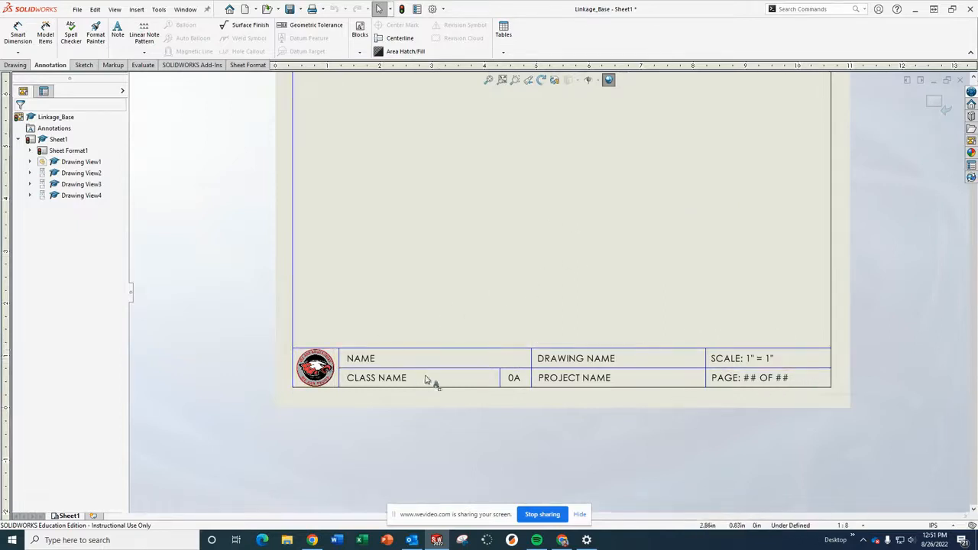
{"action": "scroll", "coordinate": [367, 374], "scroll_direction": "down", "scroll_amount": 3}
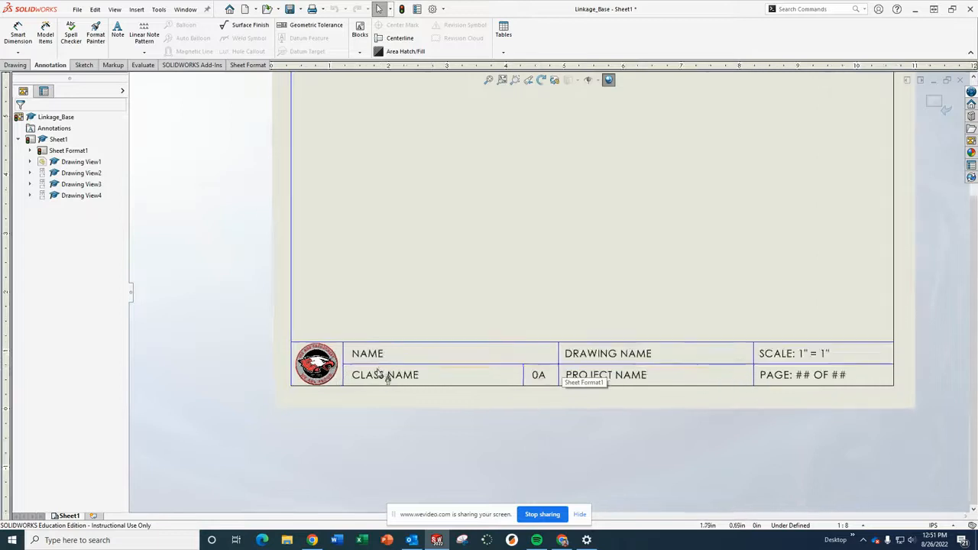
{"action": "scroll", "coordinate": [581, 385], "scroll_direction": "up", "scroll_amount": 1}
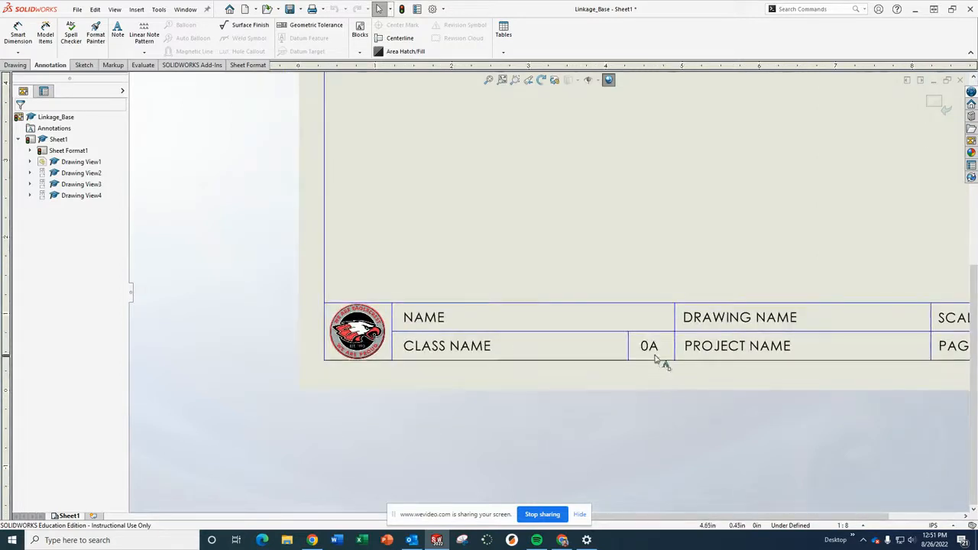
{"action": "double_click", "coordinate": [650, 348]}
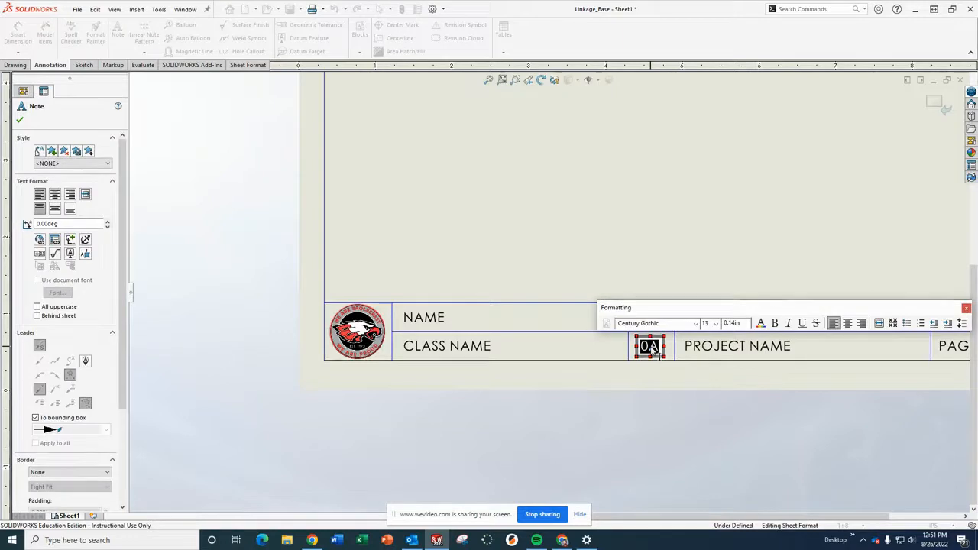
{"action": "type", "text": "4B"}
{"action": "left_click", "coordinate": [697, 250]}
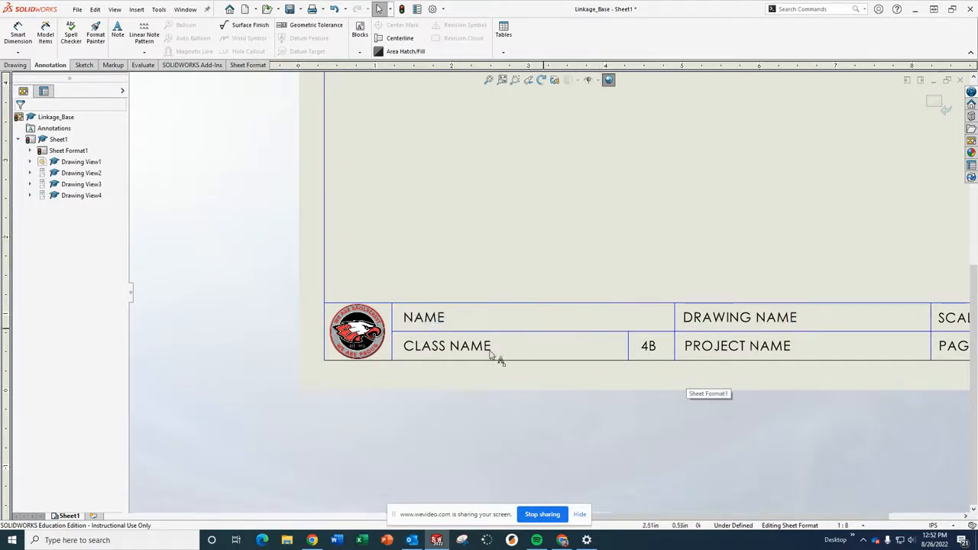
Set the title block's page field to read "PAGE: 4 OF 7".
{"action": "scroll", "coordinate": [785, 356], "scroll_direction": "up", "scroll_amount": 4}
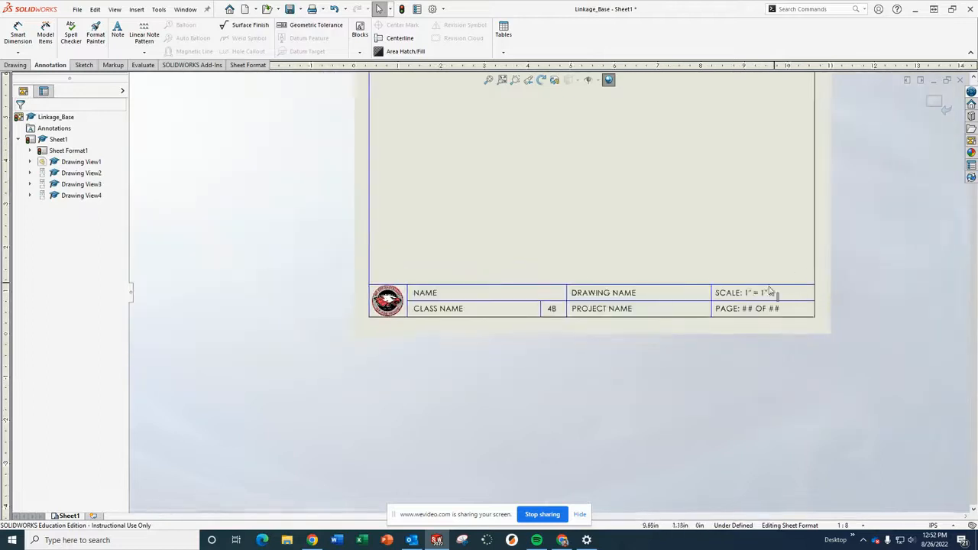
{"action": "scroll", "coordinate": [771, 292], "scroll_direction": "down", "scroll_amount": 6}
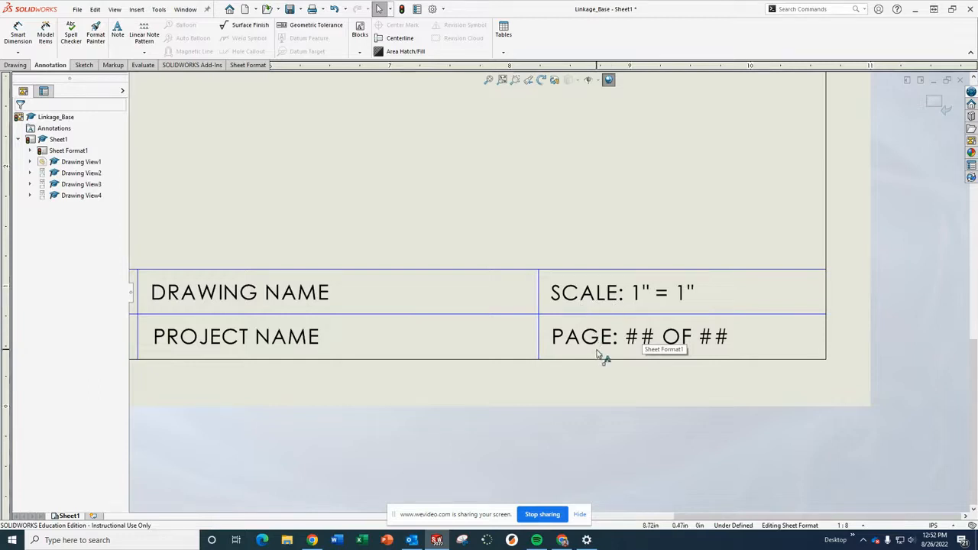
{"action": "left_click", "coordinate": [642, 341]}
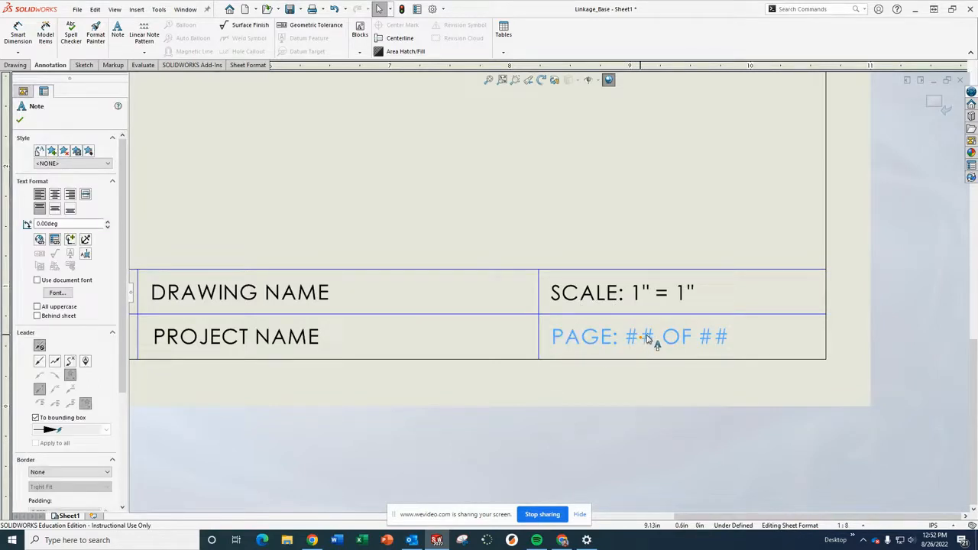
{"action": "double_click", "coordinate": [647, 339]}
{"action": "left_click", "coordinate": [633, 341]}
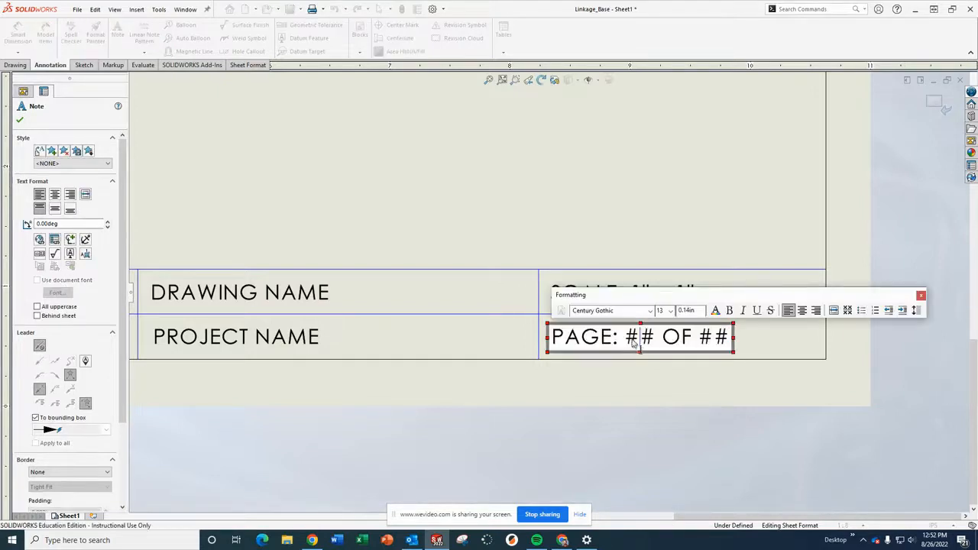
{"action": "left_click_drag", "start_coordinate": [625, 342], "coordinate": [658, 344]}
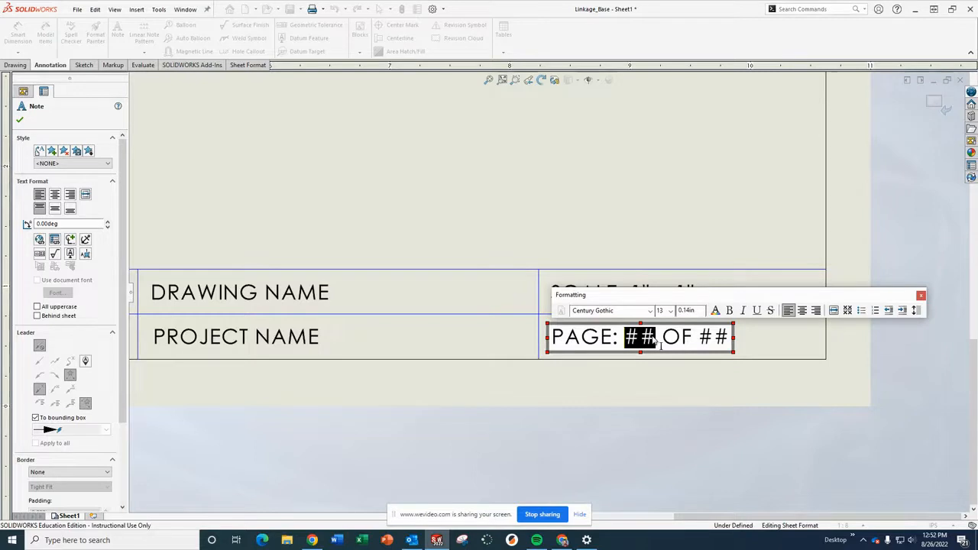
{"action": "type", "text": "4"}
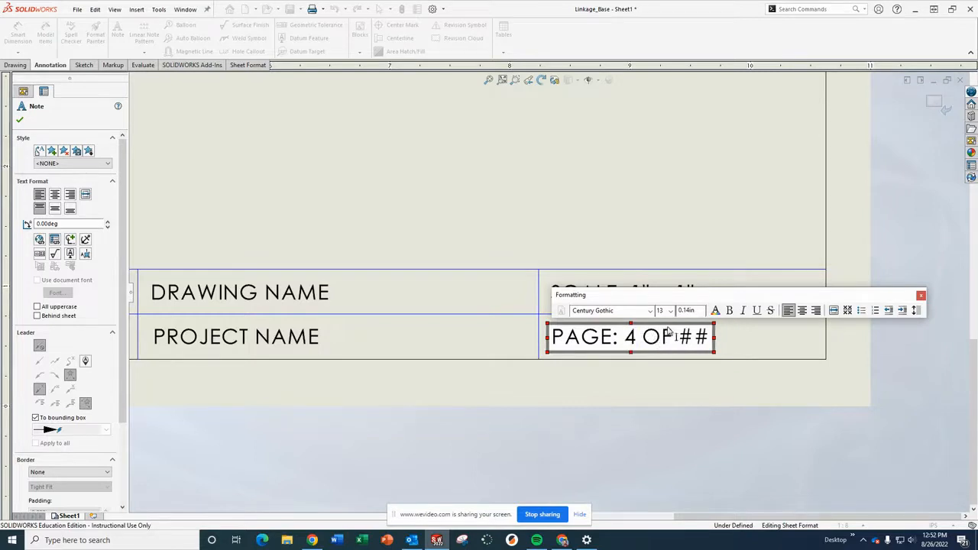
{"action": "double_click", "coordinate": [690, 343]}
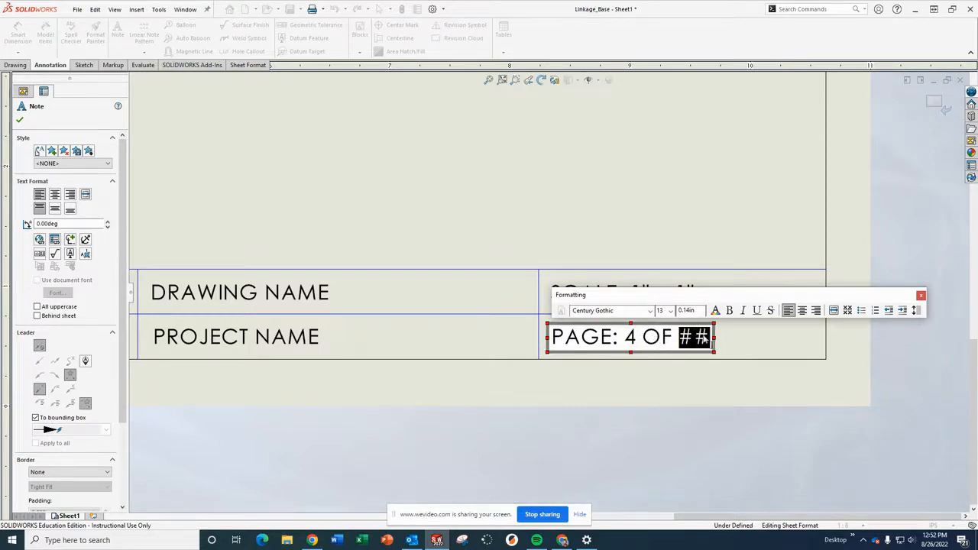
{"action": "type", "text": "7"}
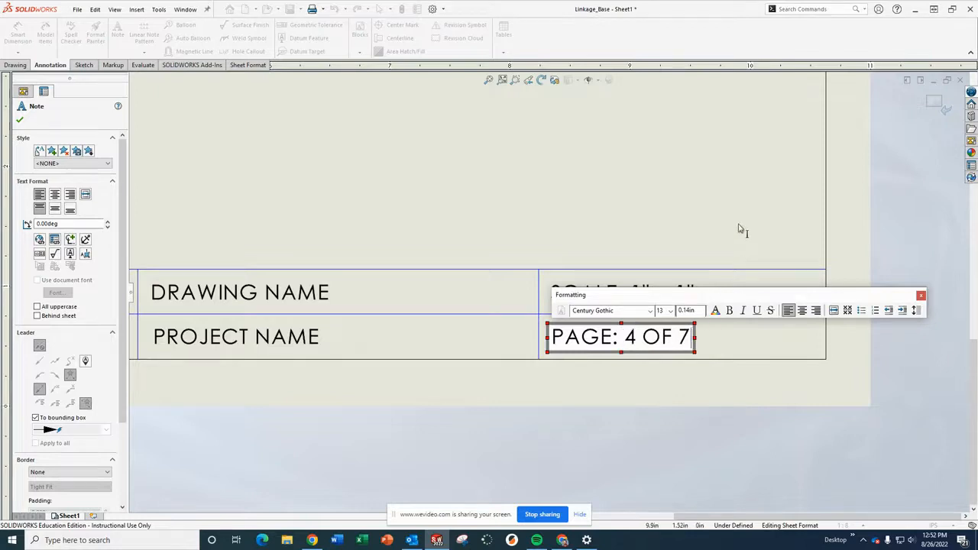
{"action": "left_click", "coordinate": [652, 230]}
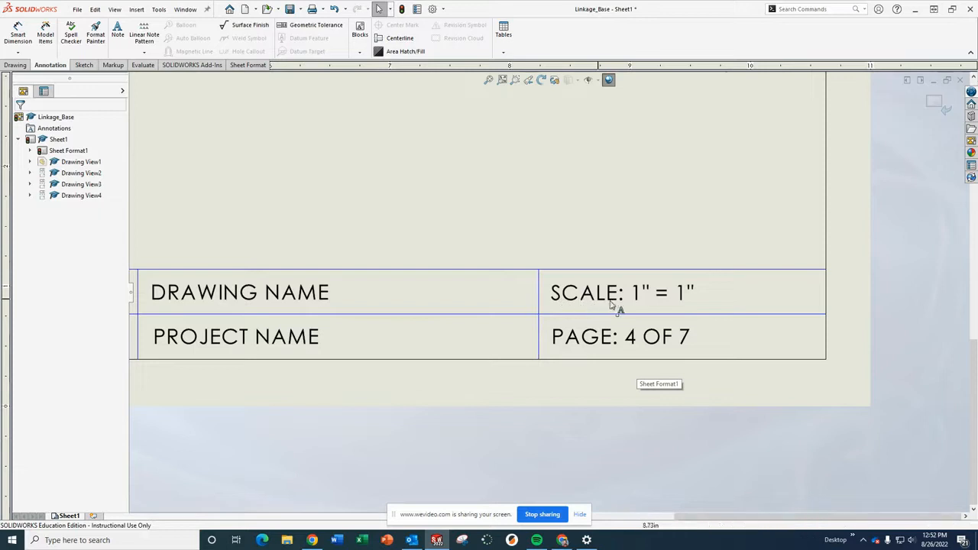
Change the title block's scale text to "SCALE: 1/4" = 1"".
{"action": "scroll", "coordinate": [589, 180], "scroll_direction": "up", "scroll_amount": 5}
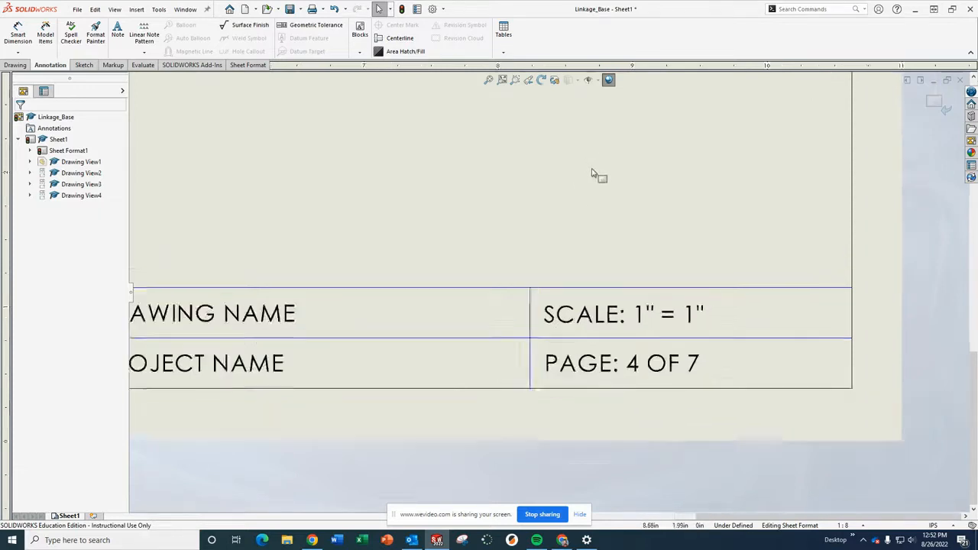
{"action": "scroll", "coordinate": [535, 206], "scroll_direction": "up", "scroll_amount": 2}
{"action": "scroll", "coordinate": [459, 260], "scroll_direction": "down", "scroll_amount": 1}
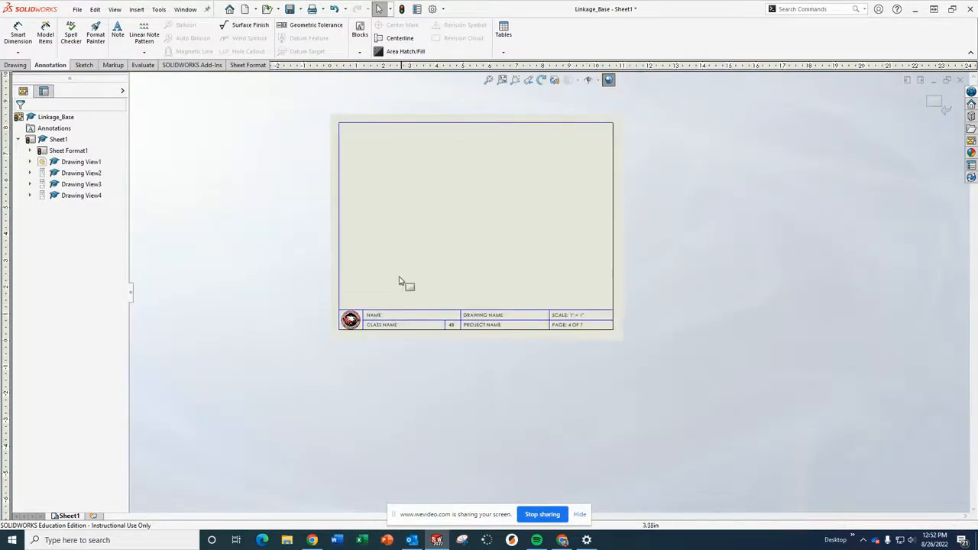
{"action": "scroll", "coordinate": [505, 275], "scroll_direction": "down", "scroll_amount": 2}
{"action": "scroll", "coordinate": [581, 314], "scroll_direction": "down", "scroll_amount": 2}
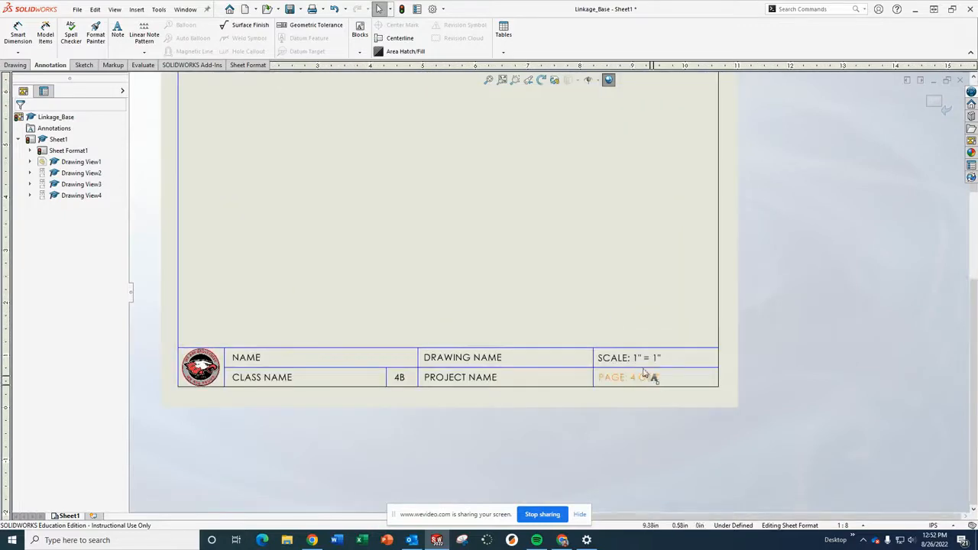
{"action": "scroll", "coordinate": [639, 367], "scroll_direction": "down", "scroll_amount": 2}
{"action": "scroll", "coordinate": [596, 328], "scroll_direction": "down", "scroll_amount": 3}
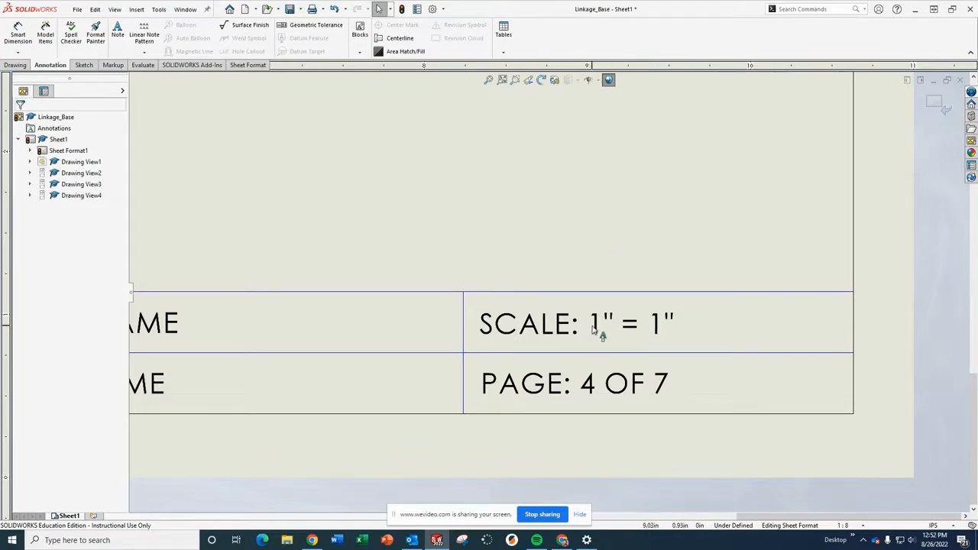
{"action": "double_click", "coordinate": [599, 328]}
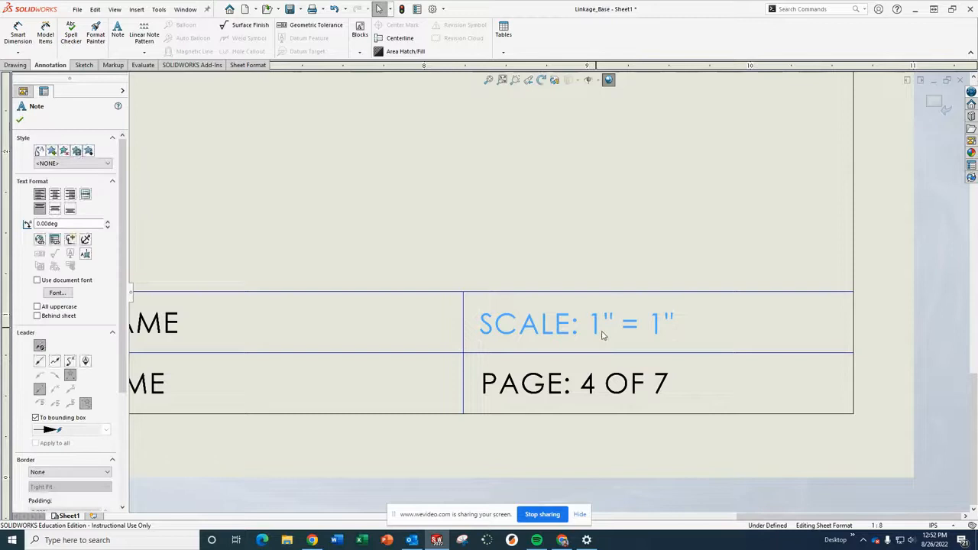
{"action": "key", "text": "ctrl+a"}
{"action": "left_click", "coordinate": [603, 335]}
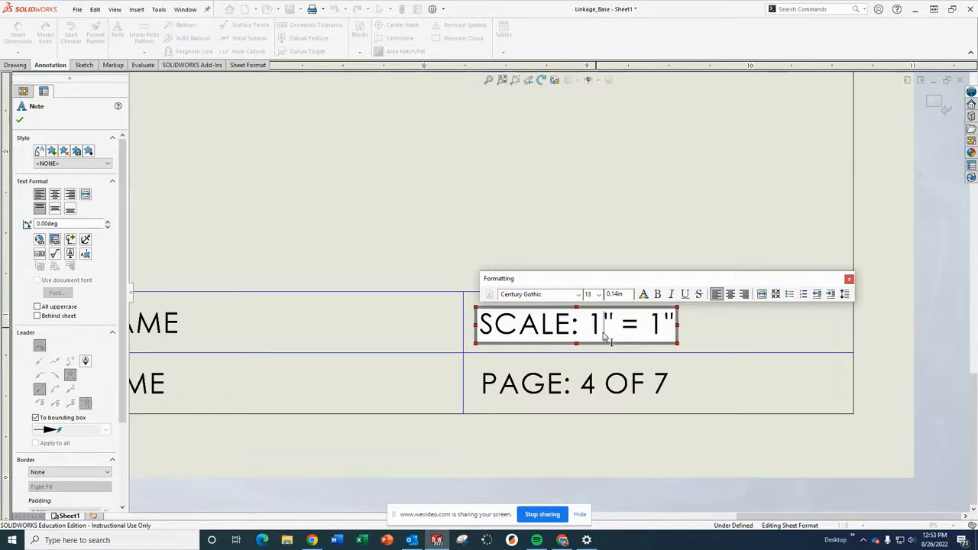
{"action": "type", "text": "/4"}
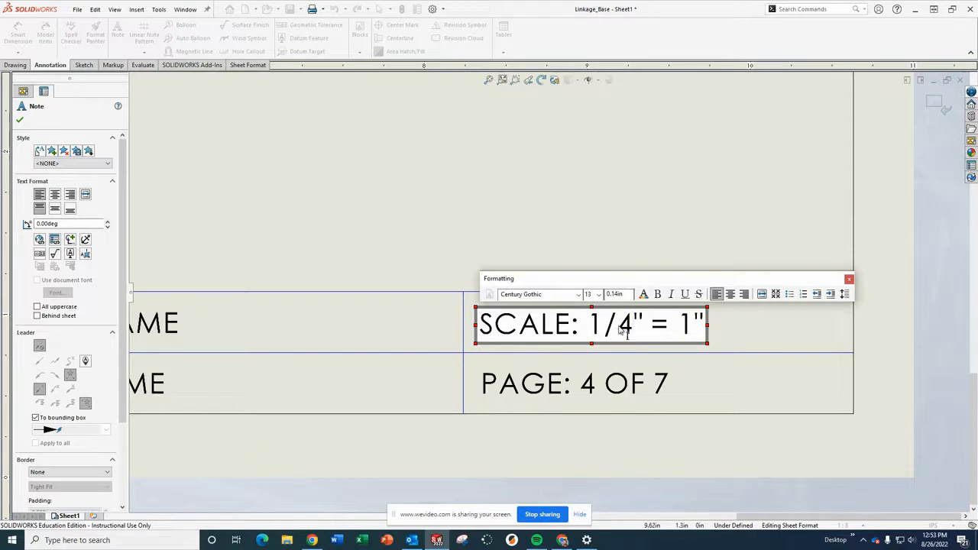
{"action": "left_click", "coordinate": [649, 198]}
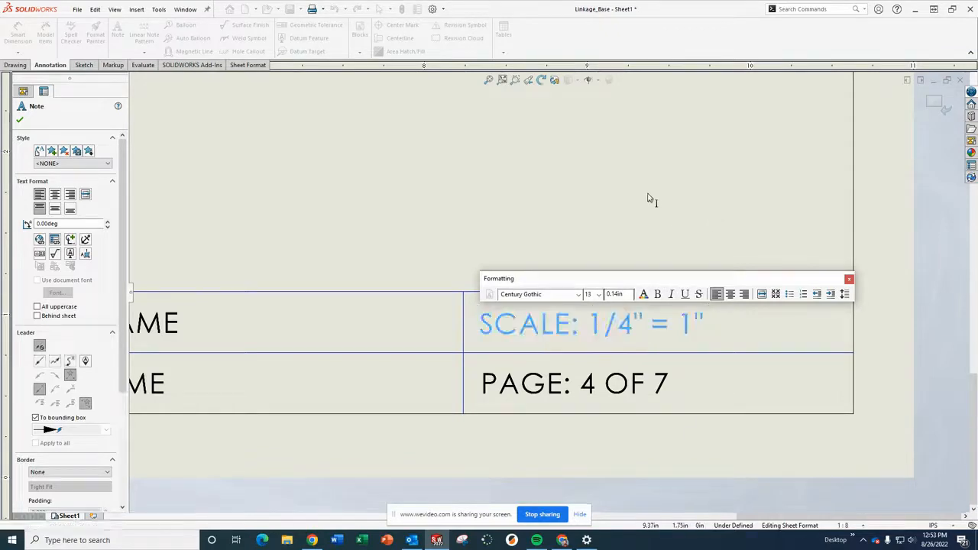
Leave sheet format editing and return to editing the drawing sheet.
{"action": "scroll", "coordinate": [673, 232], "scroll_direction": "up", "scroll_amount": 2}
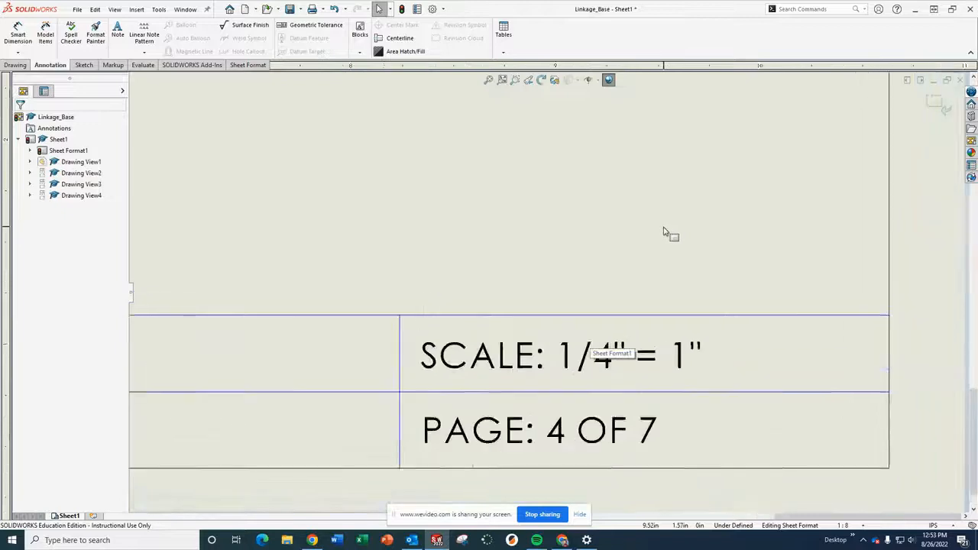
{"action": "scroll", "coordinate": [611, 238], "scroll_direction": "up", "scroll_amount": 5}
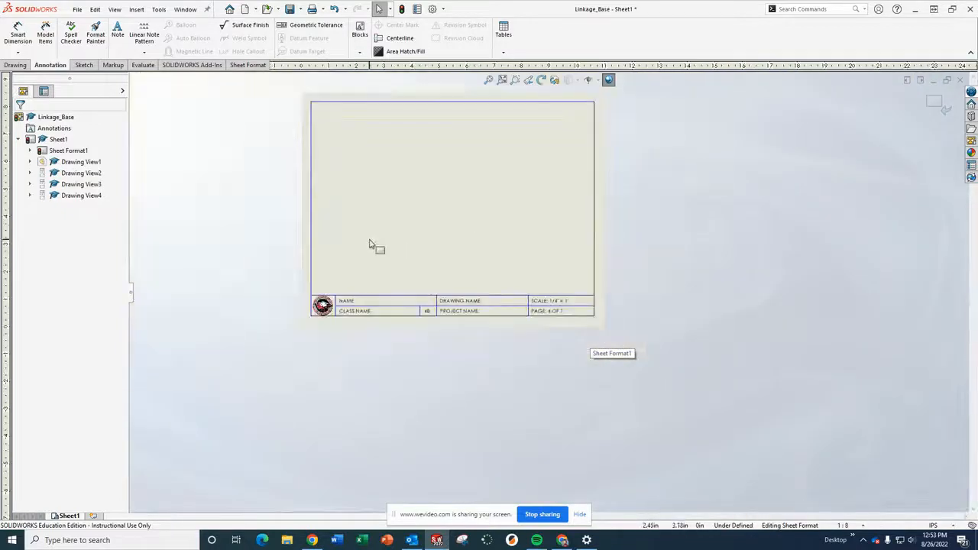
{"action": "scroll", "coordinate": [432, 290], "scroll_direction": "down", "scroll_amount": 3}
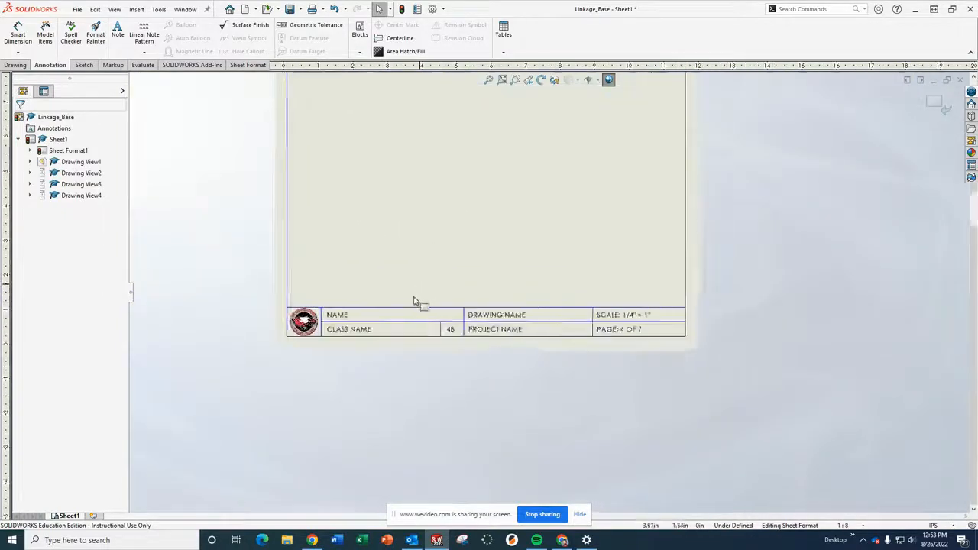
{"action": "right_click", "coordinate": [525, 239]}
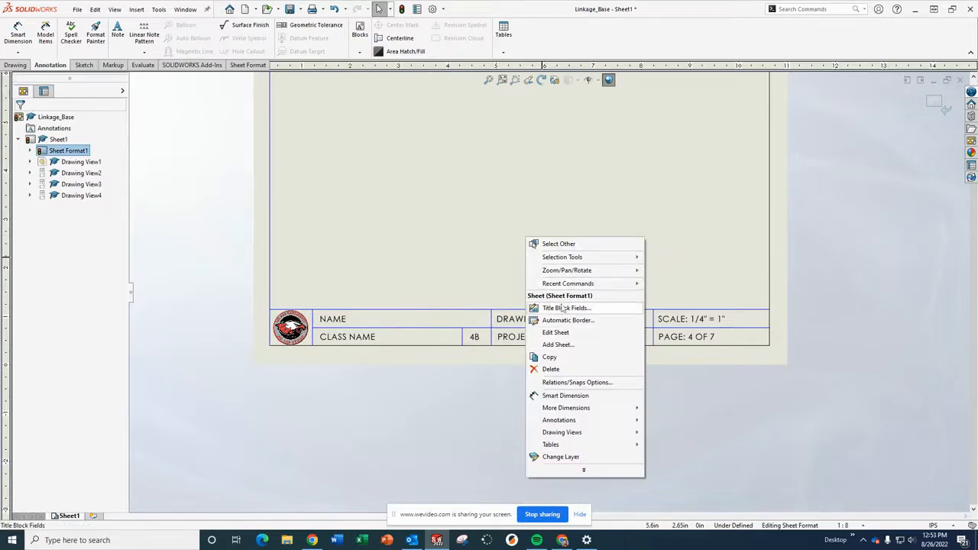
{"action": "left_click", "coordinate": [565, 334]}
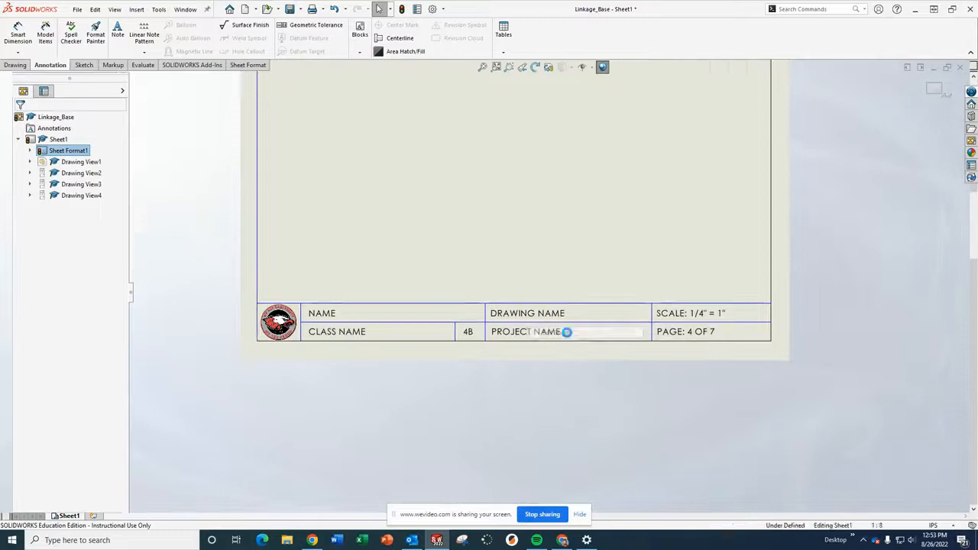
{"action": "scroll", "coordinate": [596, 222], "scroll_direction": "down", "scroll_amount": 1}
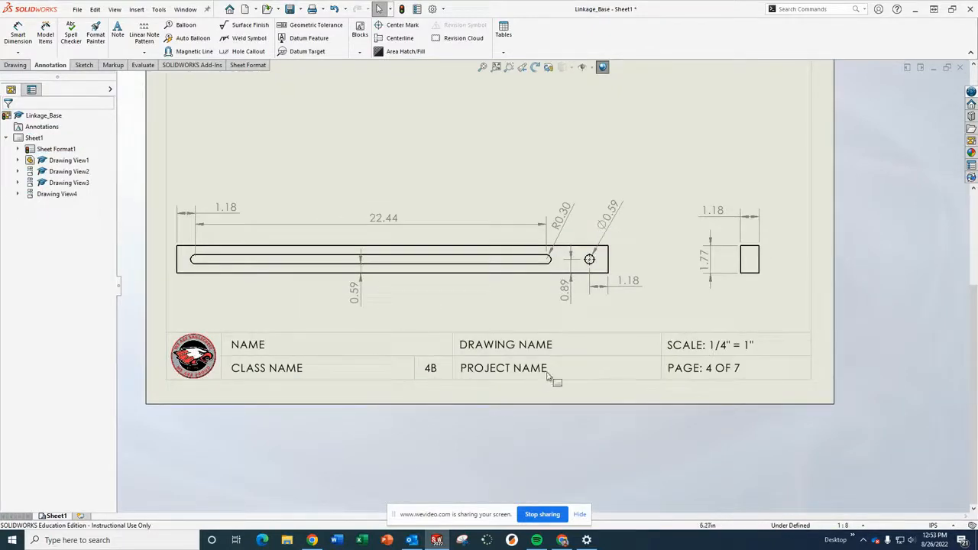
{"action": "scroll", "coordinate": [631, 341], "scroll_direction": "up", "scroll_amount": 4}
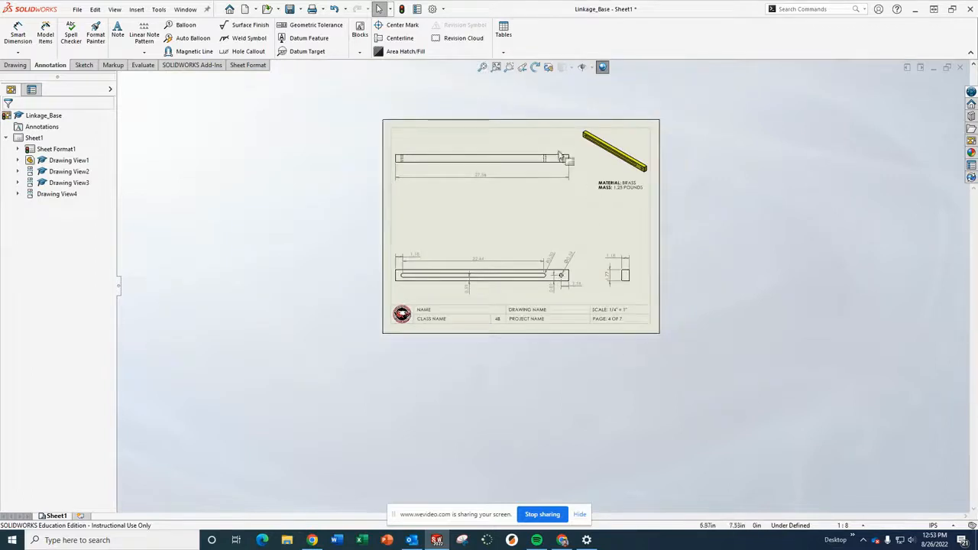
{"action": "scroll", "coordinate": [586, 157], "scroll_direction": "down", "scroll_amount": 3}
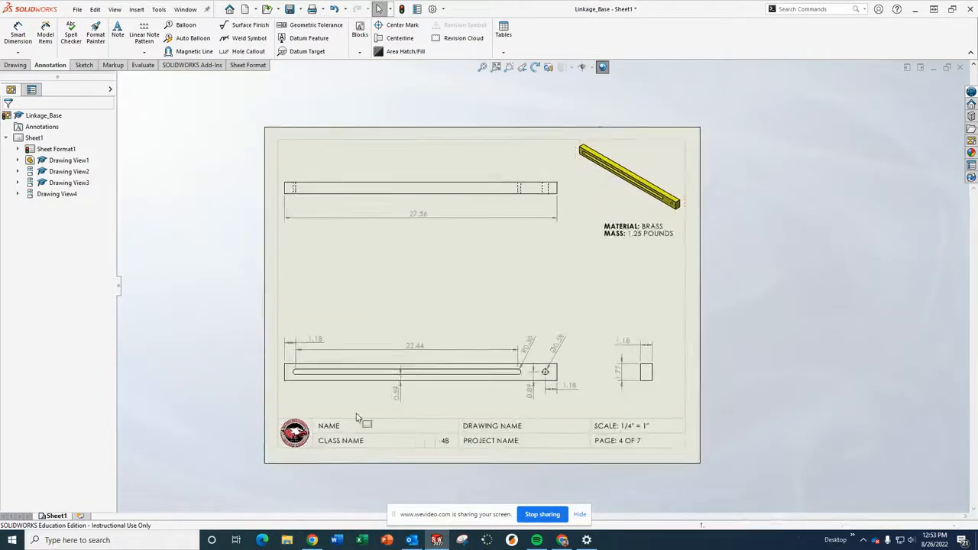